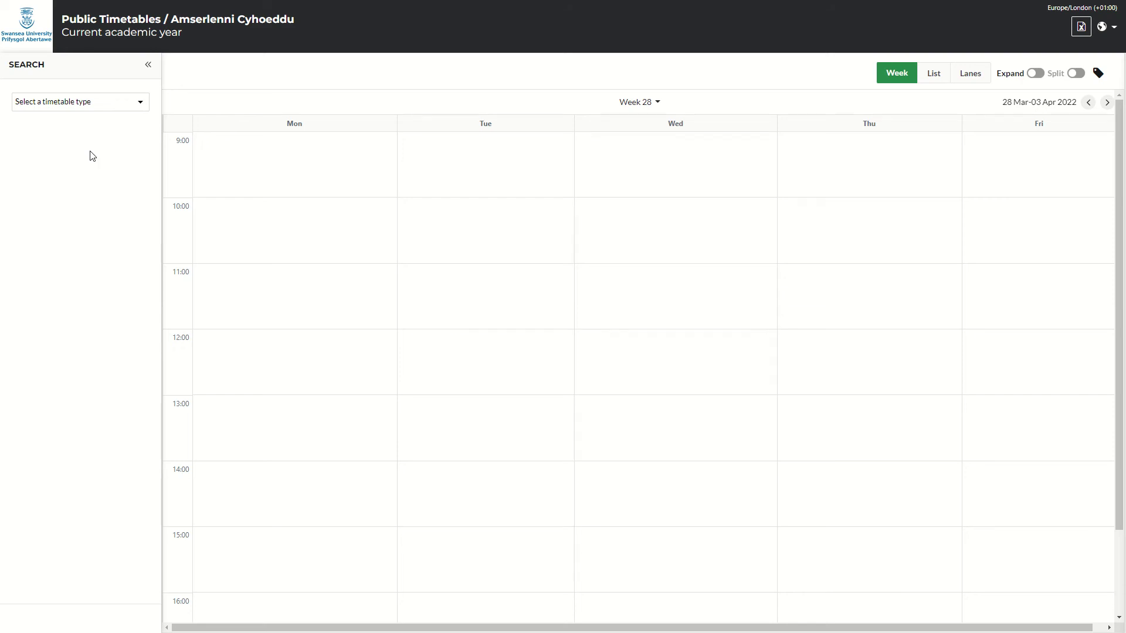
Set the timetable type to Module / Modiwl
{"action": "left_click", "coordinate": [138, 107]}
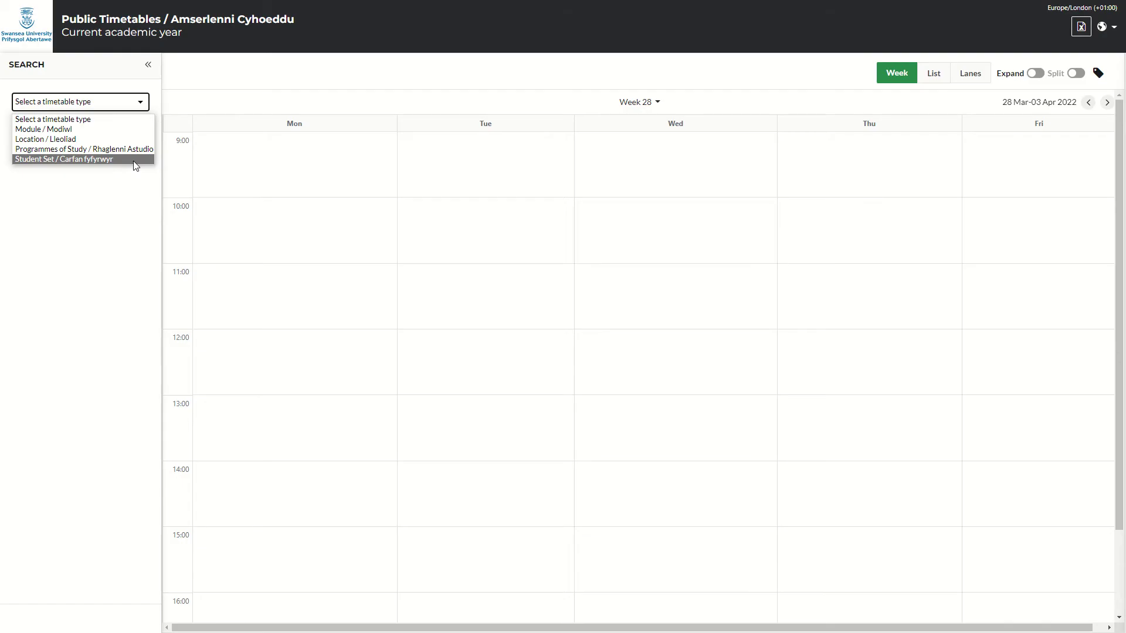
{"action": "left_click", "coordinate": [136, 129]}
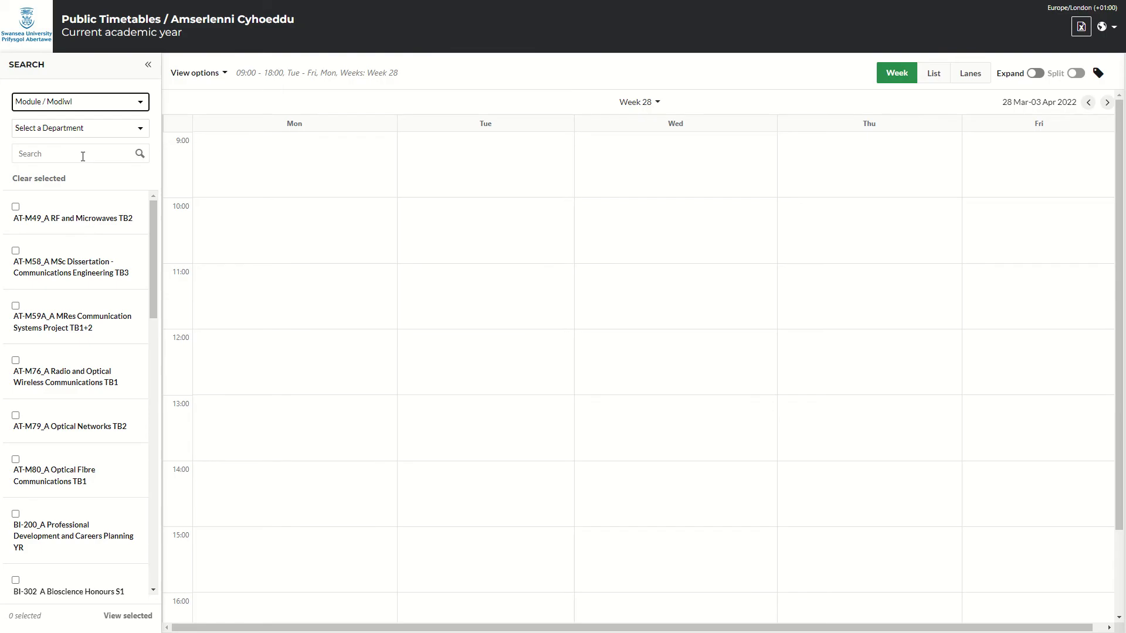
Filter the module list to the E/Aerospace Engineering department
{"action": "left_click", "coordinate": [105, 131]}
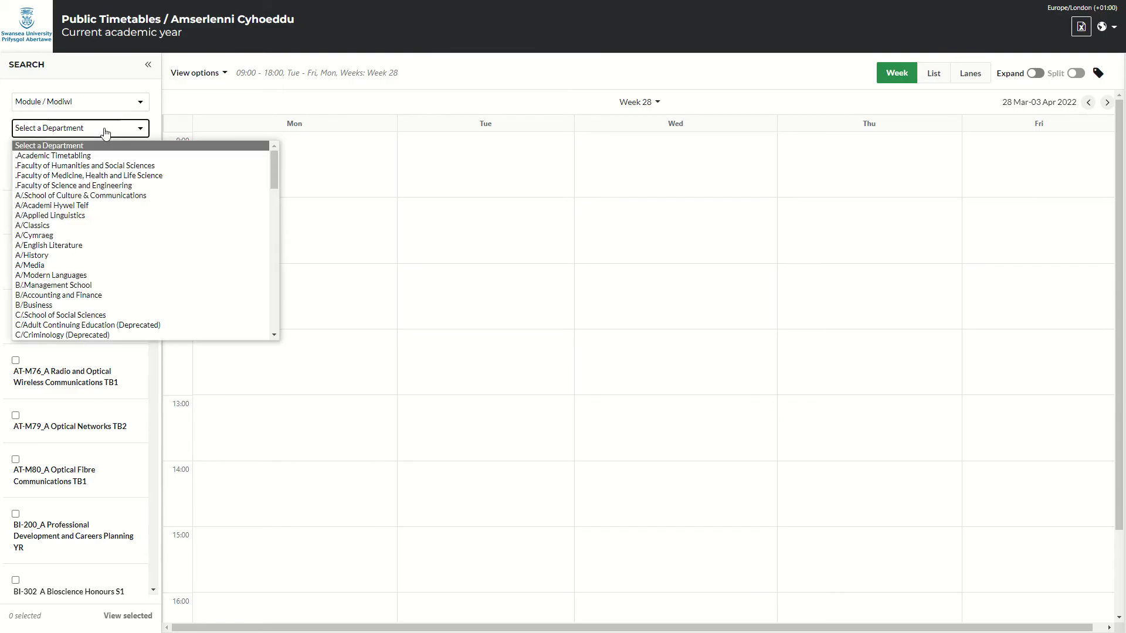
{"action": "scroll", "coordinate": [108, 209], "scroll_direction": "down", "scroll_amount": 5}
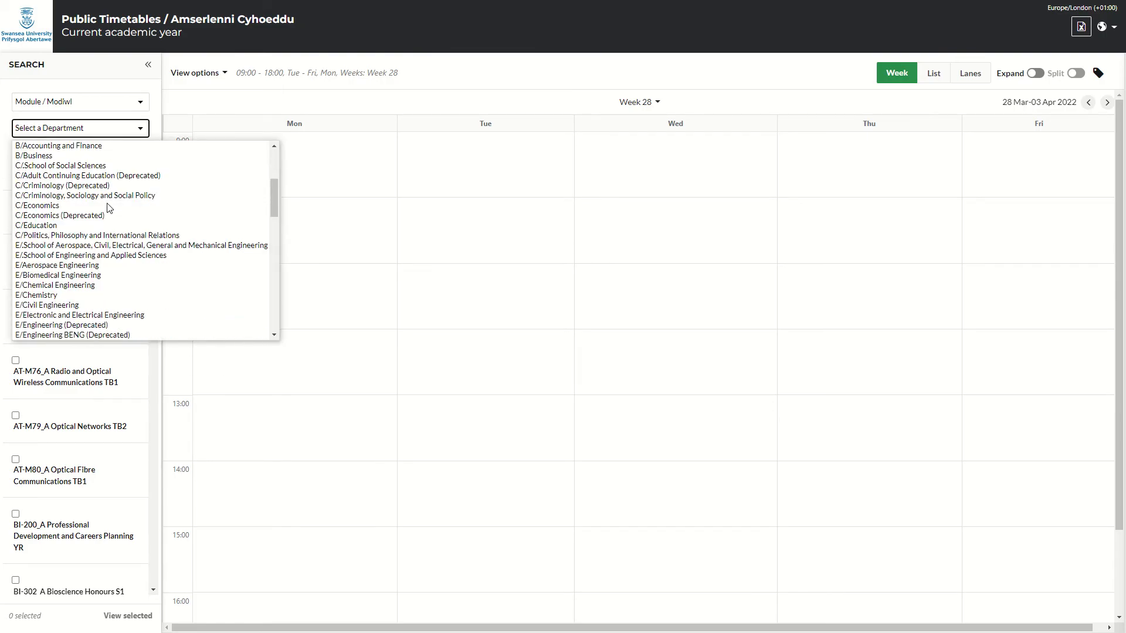
{"action": "left_click", "coordinate": [86, 267]}
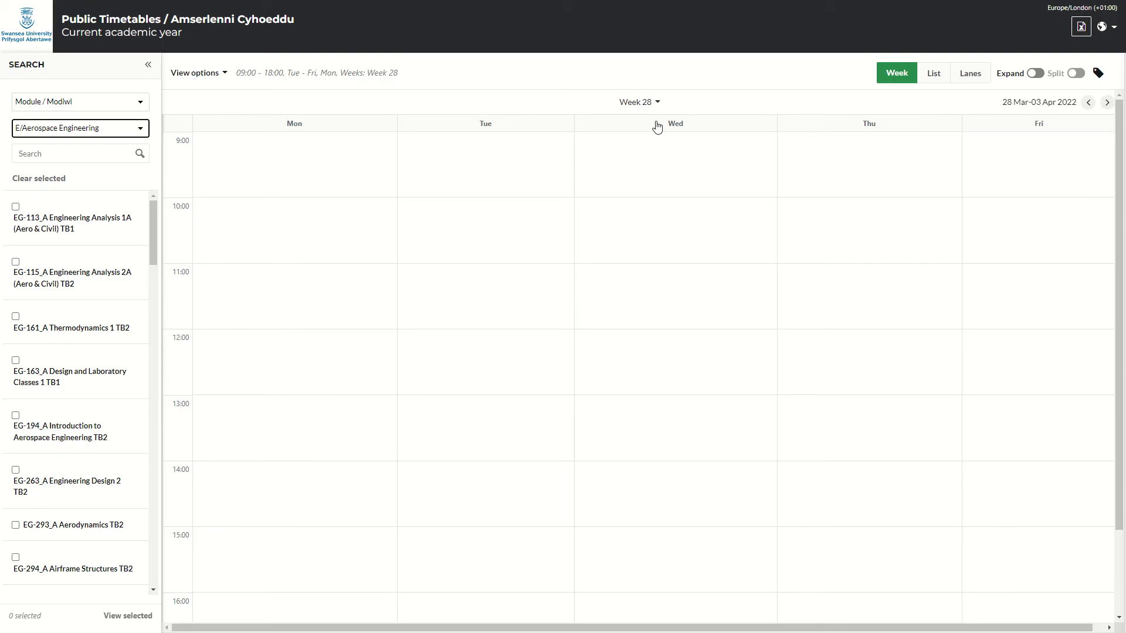
In View options, set the date range to Semester 2 with all weeks and apply
{"action": "left_click", "coordinate": [205, 75]}
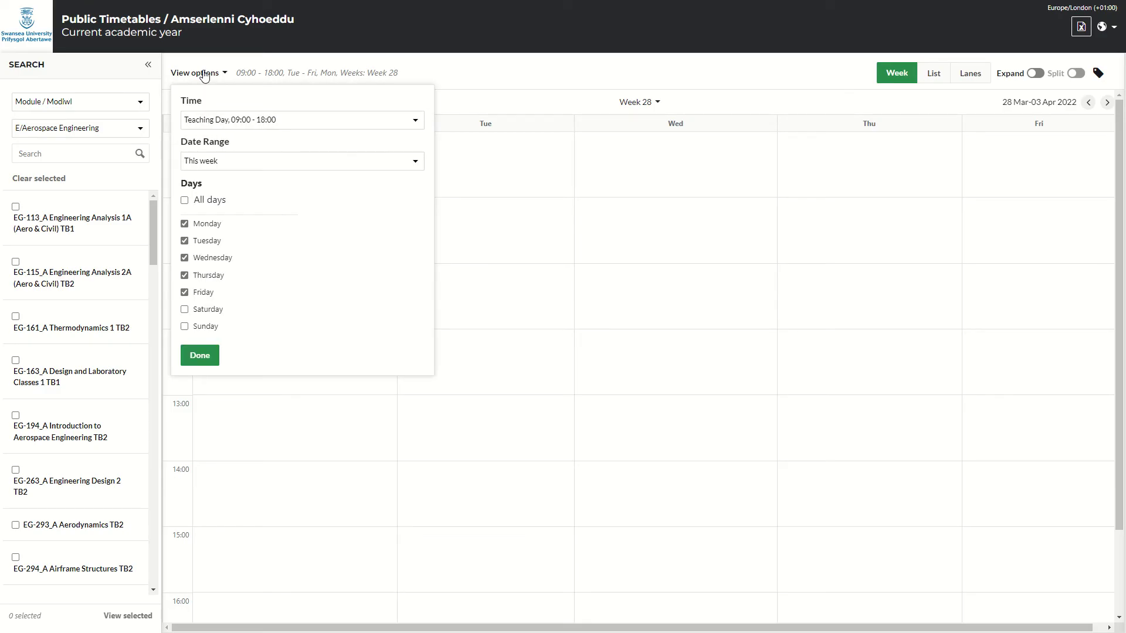
{"action": "left_click", "coordinate": [237, 164]}
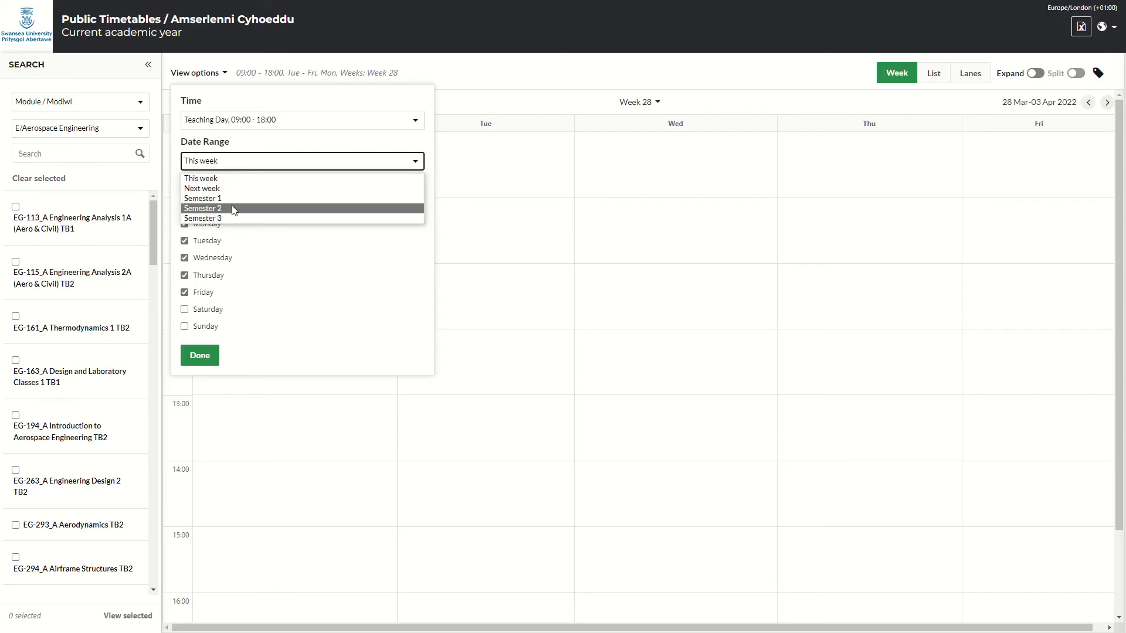
{"action": "key", "text": "Escape"}
{"action": "left_click", "coordinate": [214, 202]}
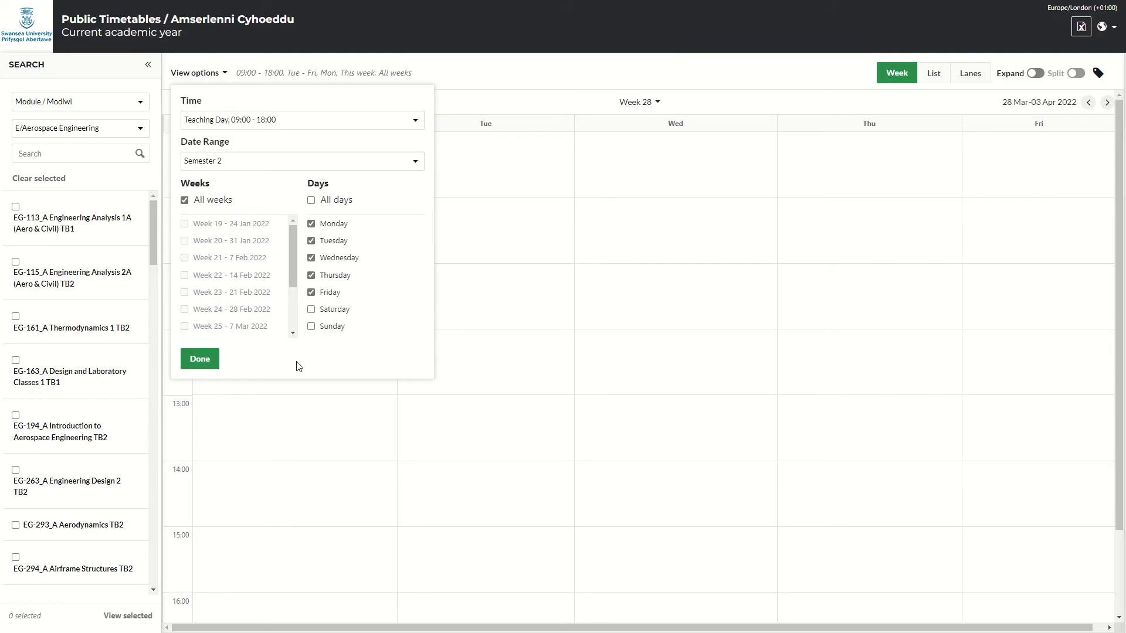
{"action": "left_click", "coordinate": [199, 359]}
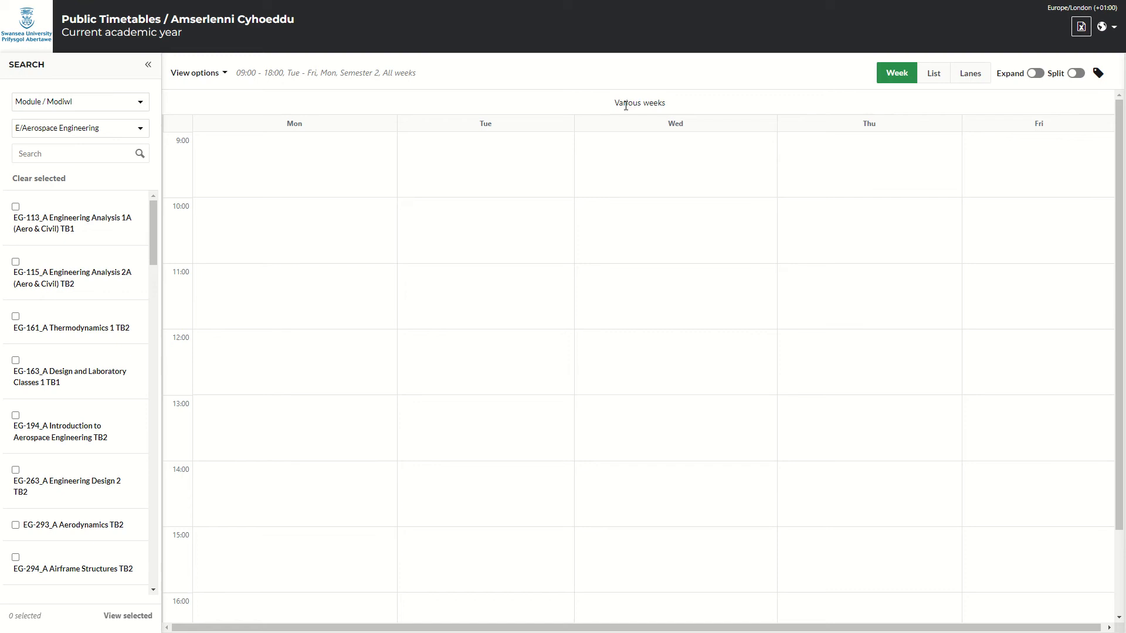
Tick EG-396_A Computational Aerodynamics TB2 in the module list
{"action": "left_click_drag", "start_coordinate": [152, 221], "coordinate": [151, 236]}
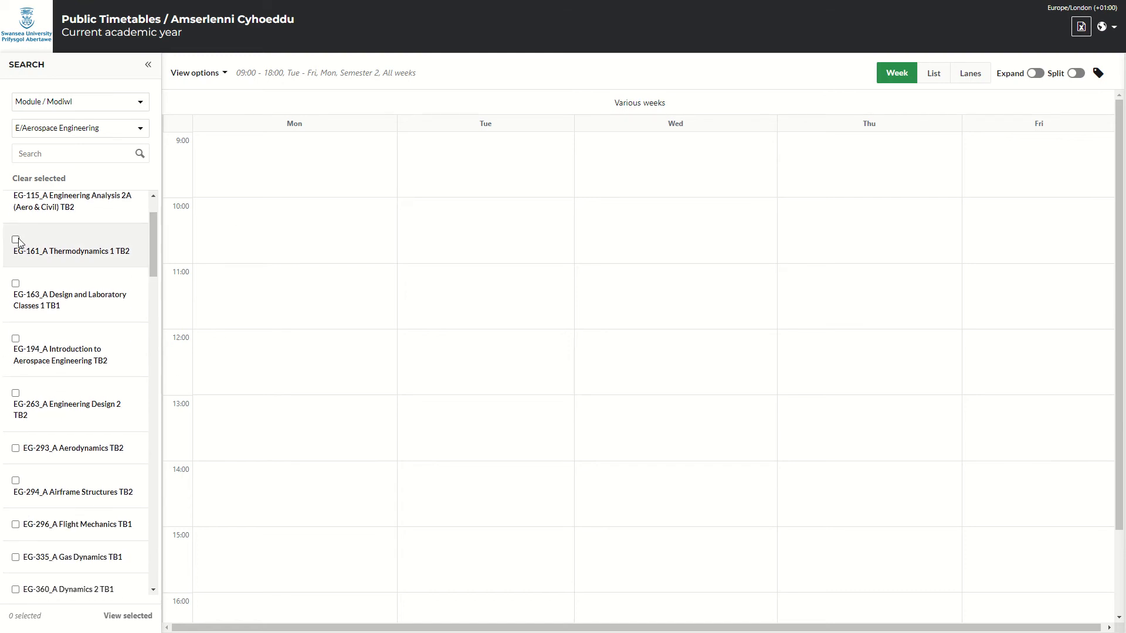
{"action": "left_click_drag", "start_coordinate": [150, 227], "coordinate": [156, 267]}
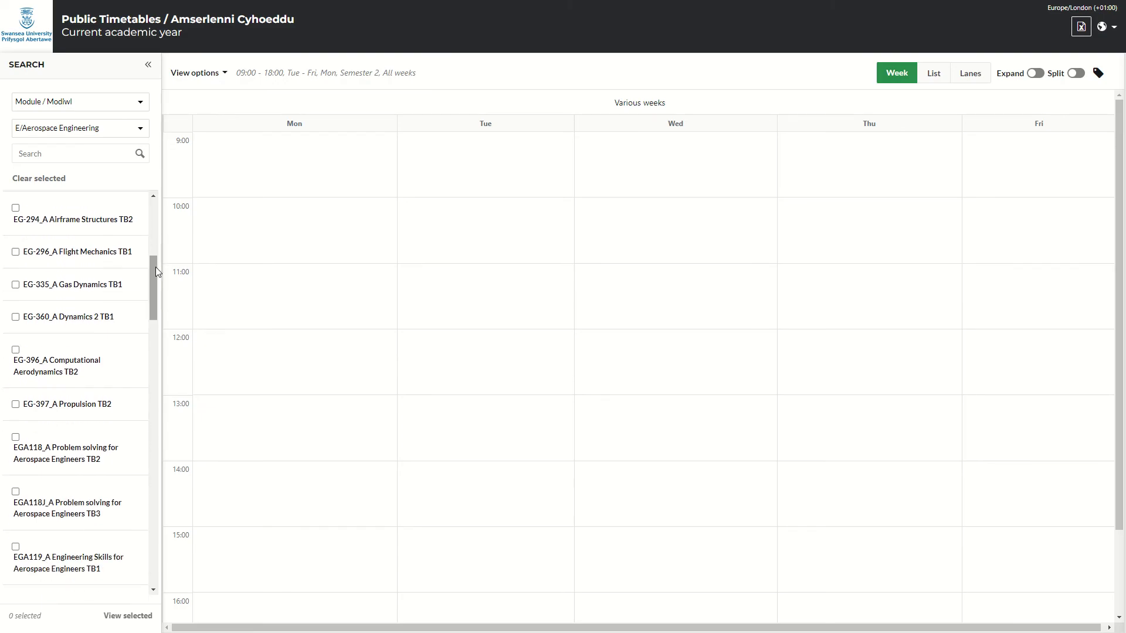
{"action": "left_click", "coordinate": [15, 351]}
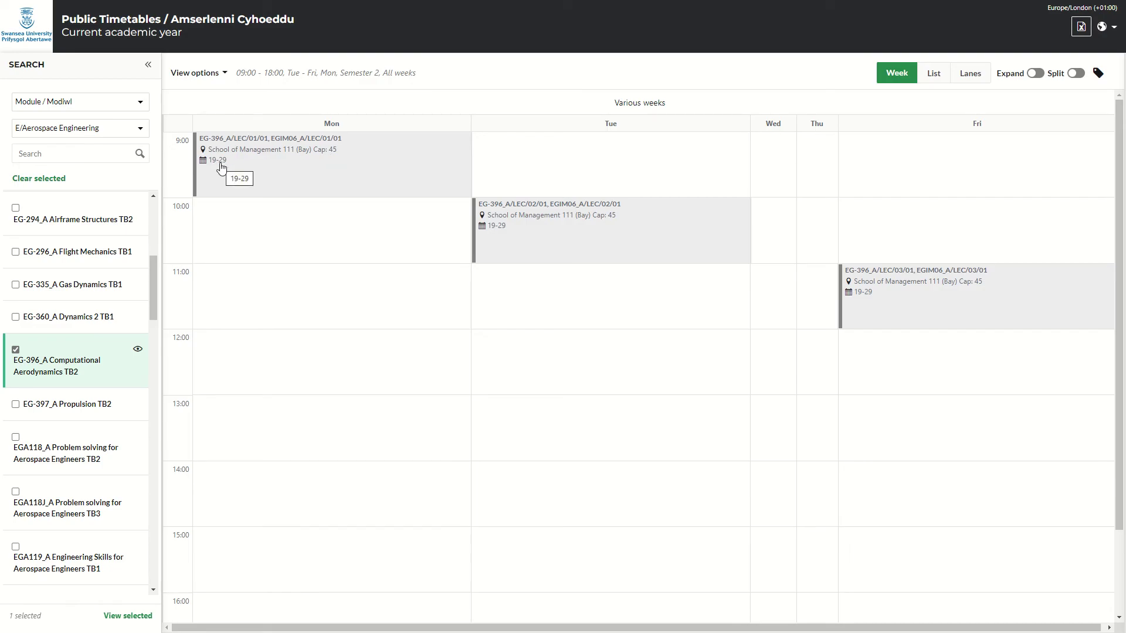
{"action": "left_click", "coordinate": [307, 178]}
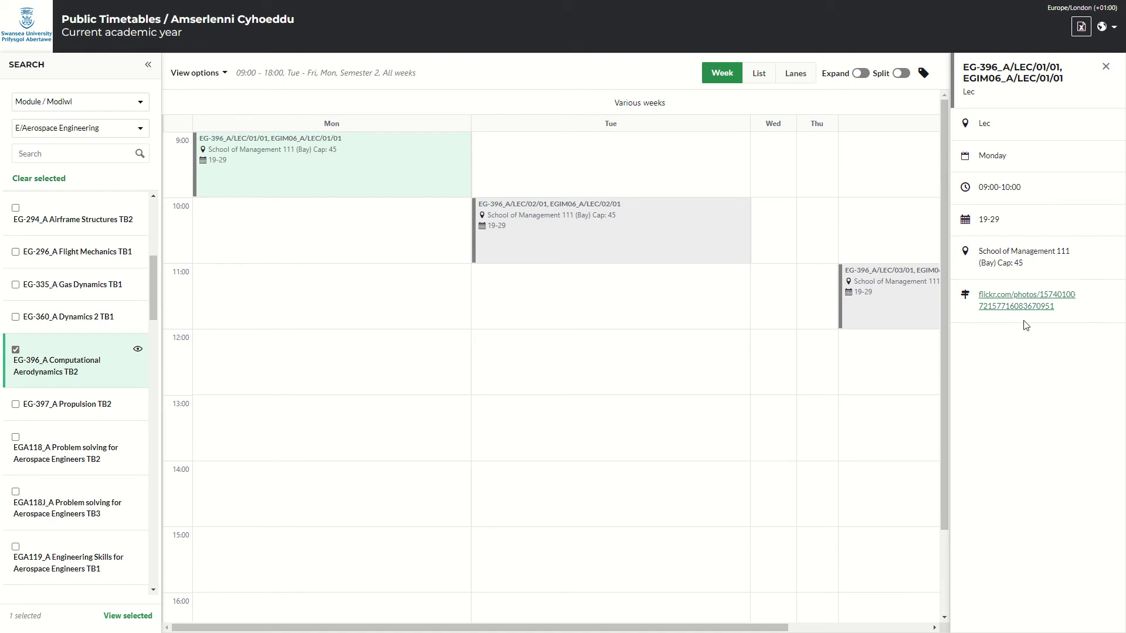
{"action": "left_click", "coordinate": [1106, 66]}
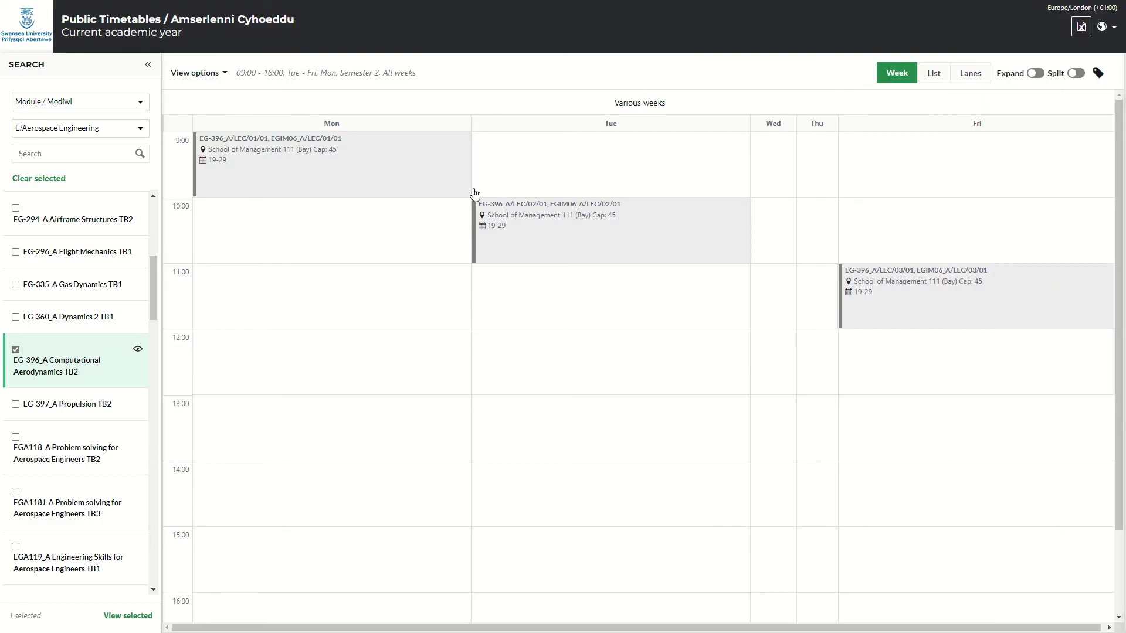
{"action": "left_click", "coordinate": [1034, 74]}
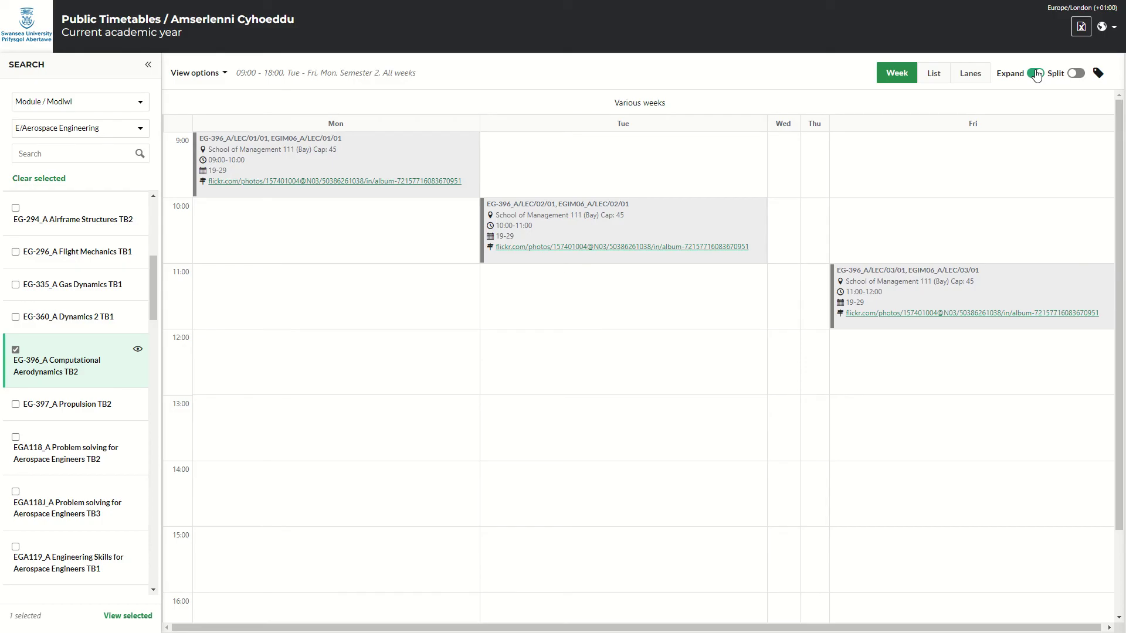
{"action": "left_click", "coordinate": [1036, 74]}
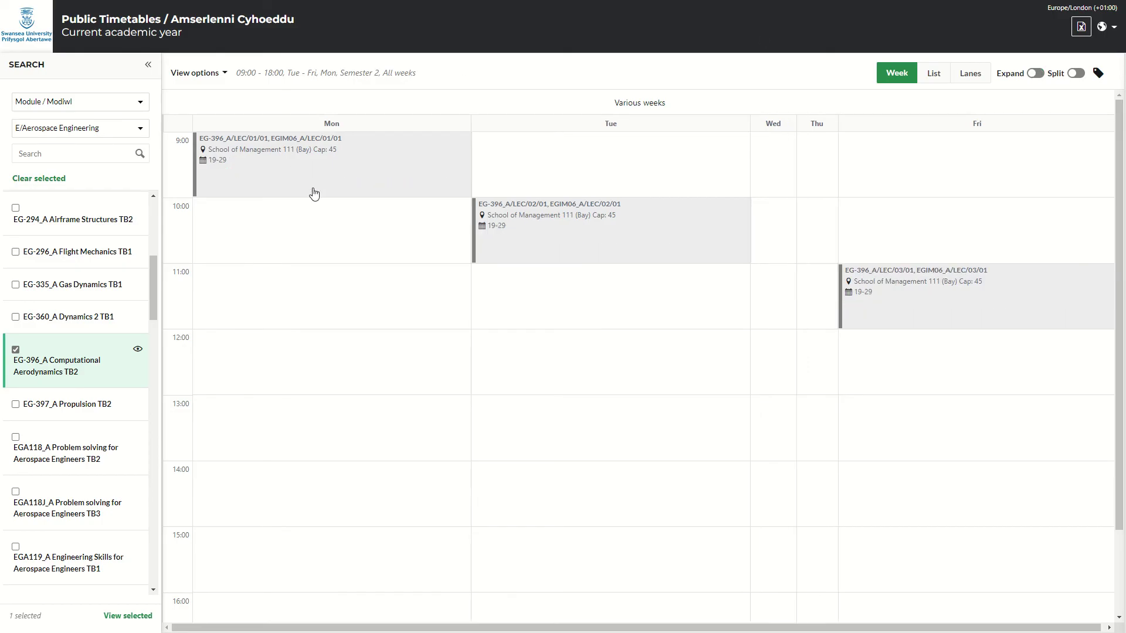
{"action": "left_click", "coordinate": [933, 75]}
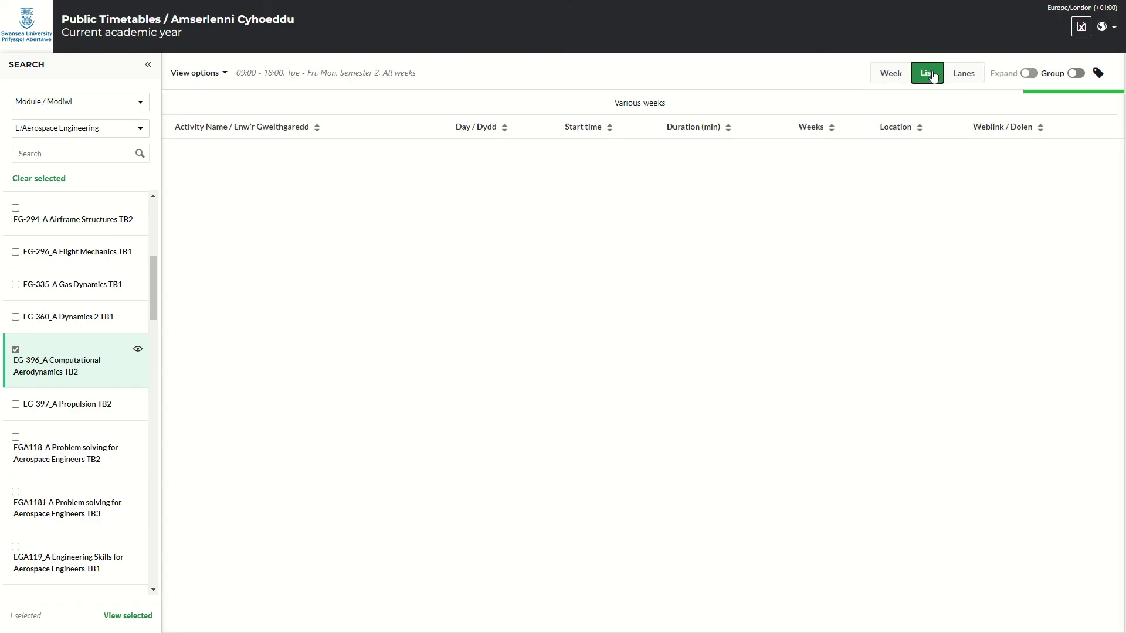
{"action": "left_click", "coordinate": [967, 74]}
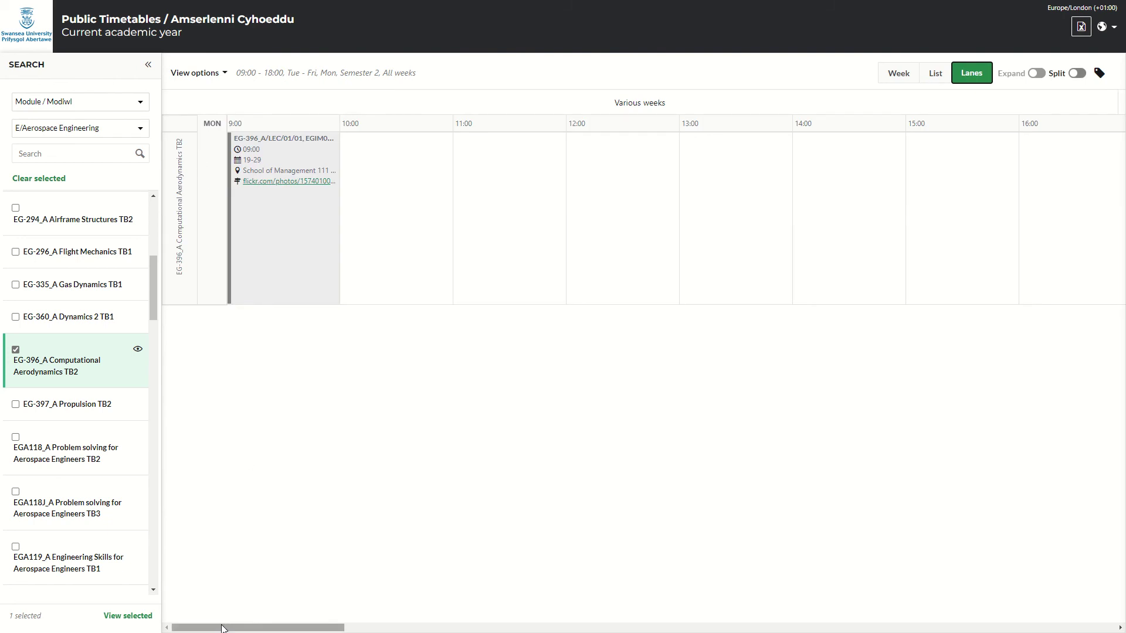
{"action": "left_click_drag", "start_coordinate": [247, 632], "coordinate": [379, 632]}
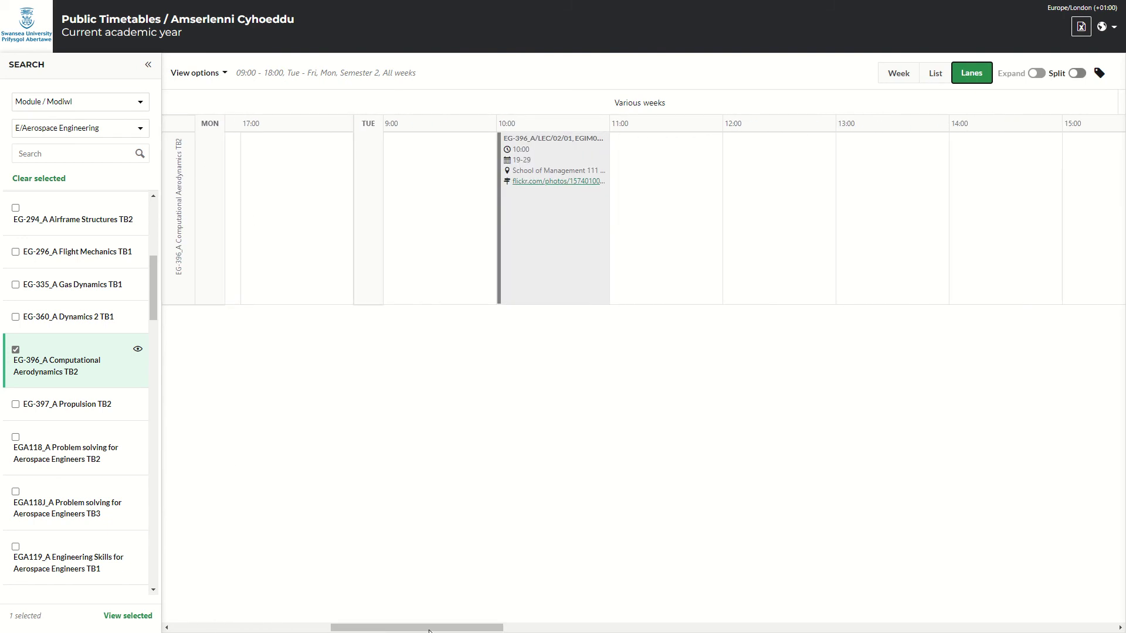
{"action": "left_click_drag", "start_coordinate": [458, 625], "coordinate": [243, 631]}
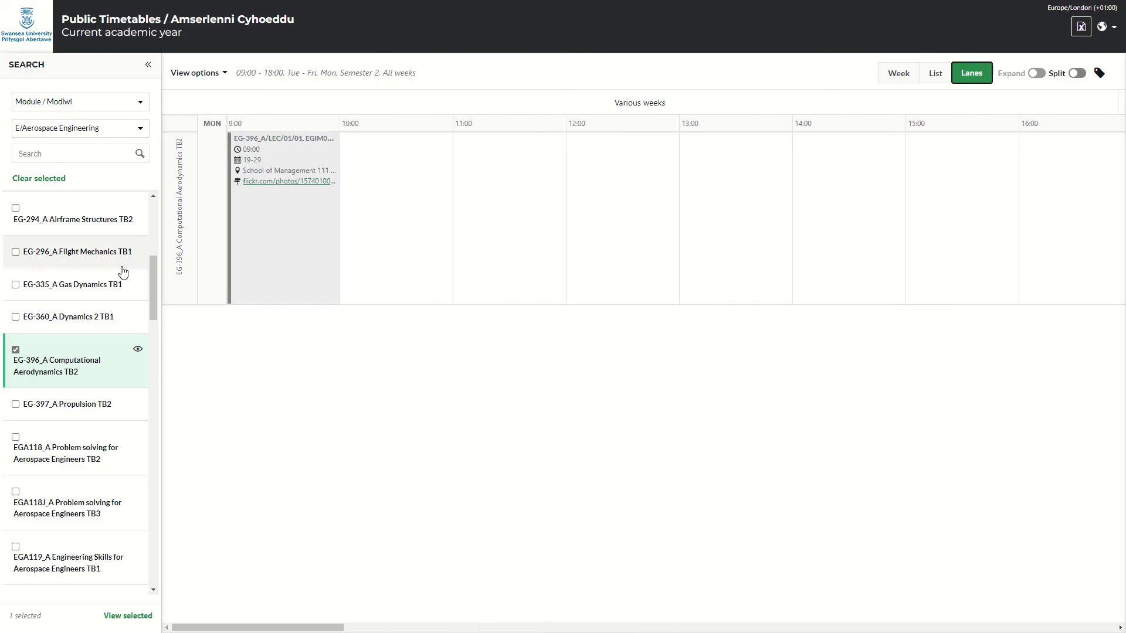
{"action": "left_click", "coordinate": [892, 77]}
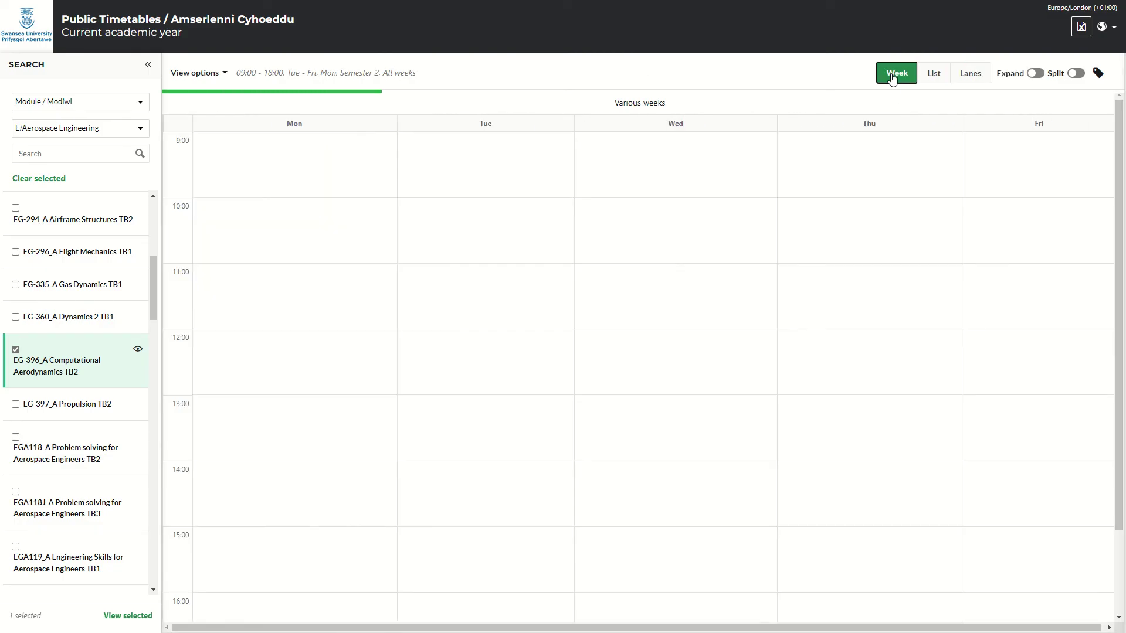
Tick EG-397_A Propulsion TB2 and EGA118_A Problem solving for Aerospace Engineers TB2
{"action": "left_click_drag", "start_coordinate": [156, 271], "coordinate": [156, 283]}
{"action": "left_click", "coordinate": [16, 327]}
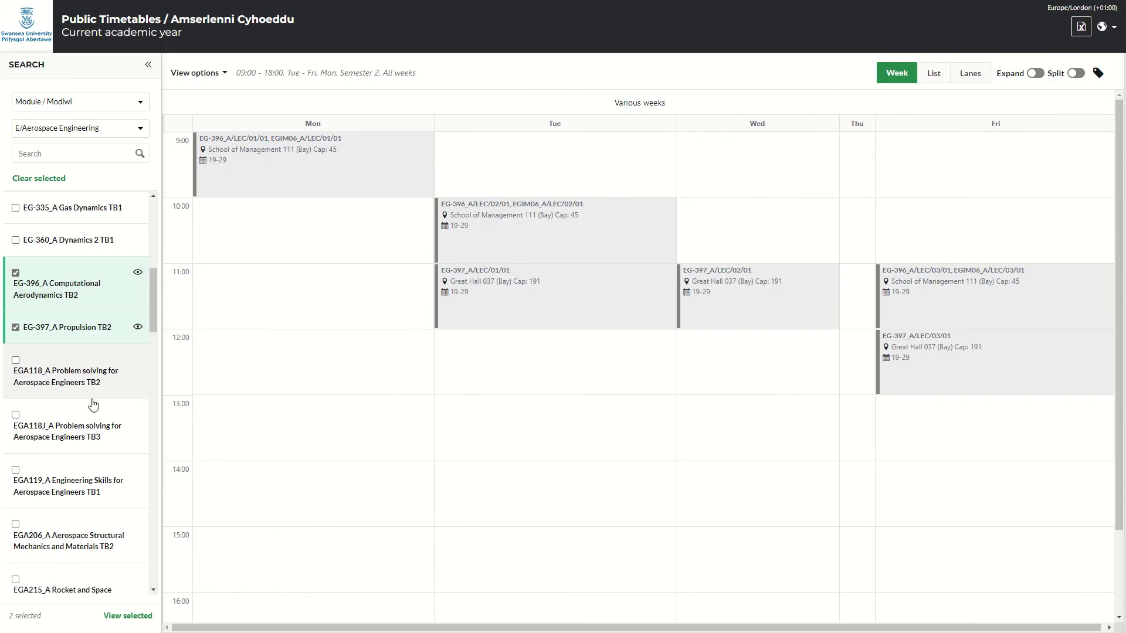
{"action": "left_click", "coordinate": [15, 361]}
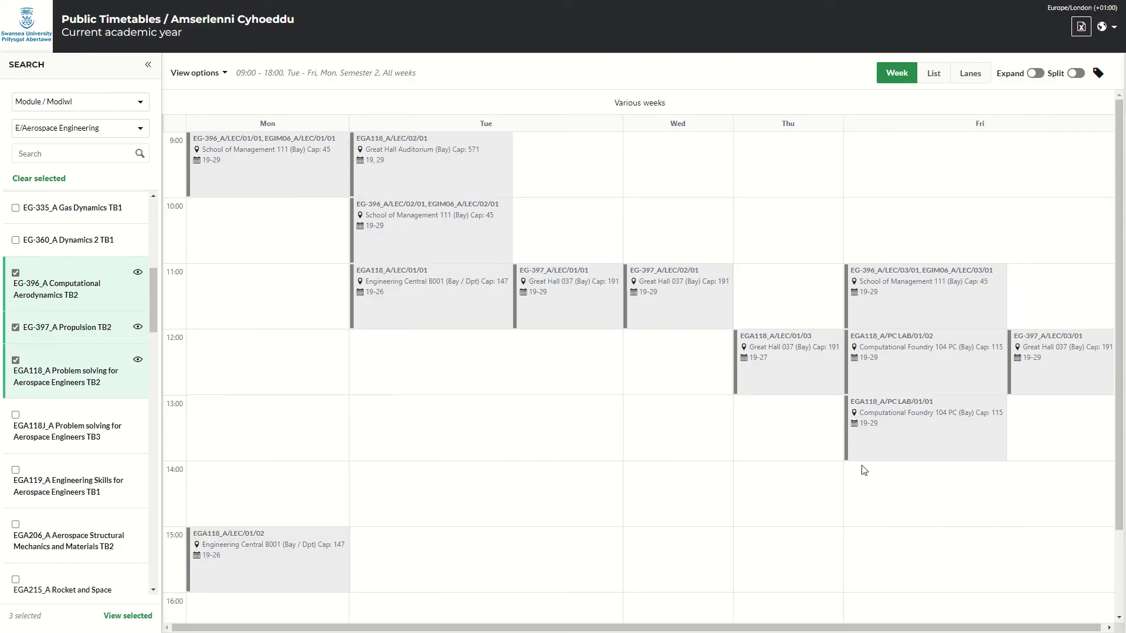
Limit View options to this week, with Wednesday, Thursday and Friday unticked
{"action": "left_click", "coordinate": [191, 75]}
{"action": "left_click", "coordinate": [193, 164]}
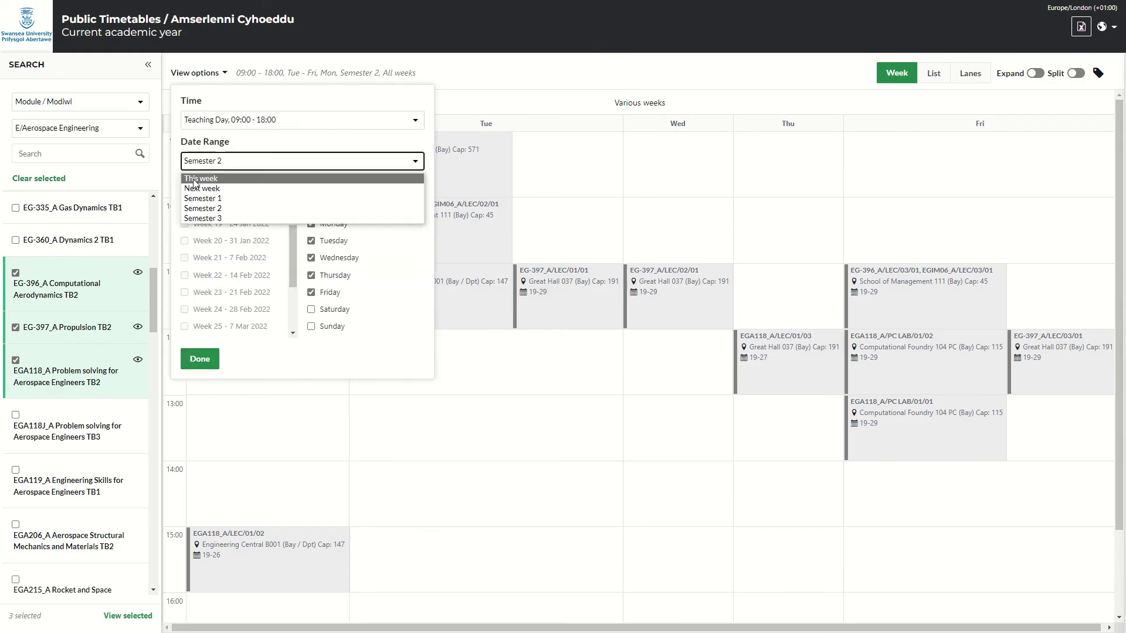
{"action": "left_click", "coordinate": [195, 178]}
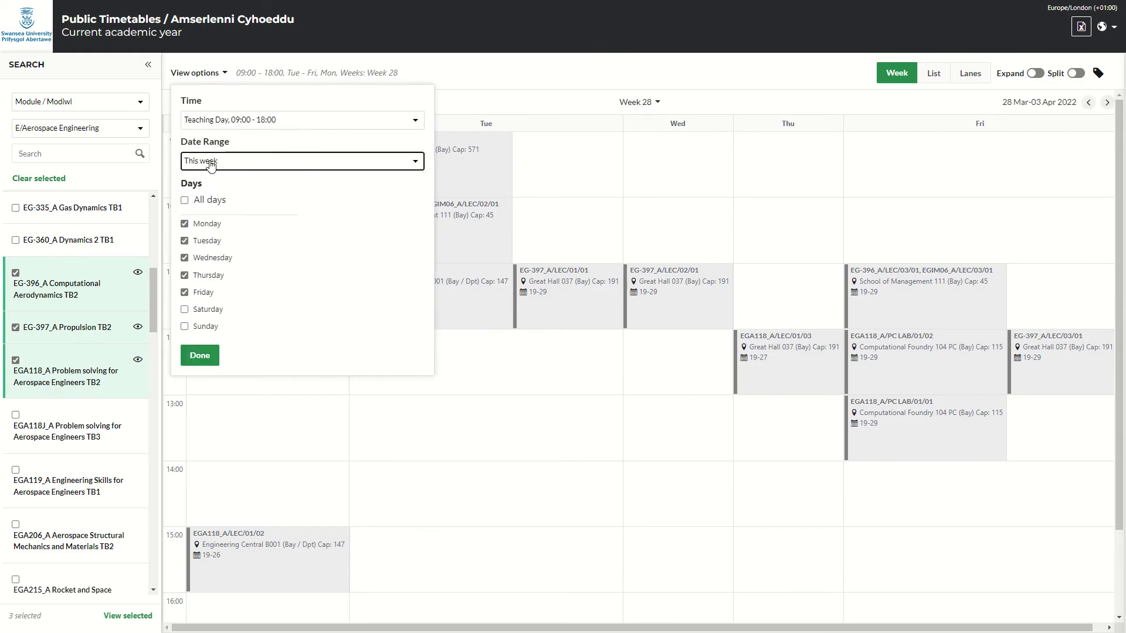
{"action": "left_click", "coordinate": [196, 295]}
{"action": "left_click", "coordinate": [196, 277]}
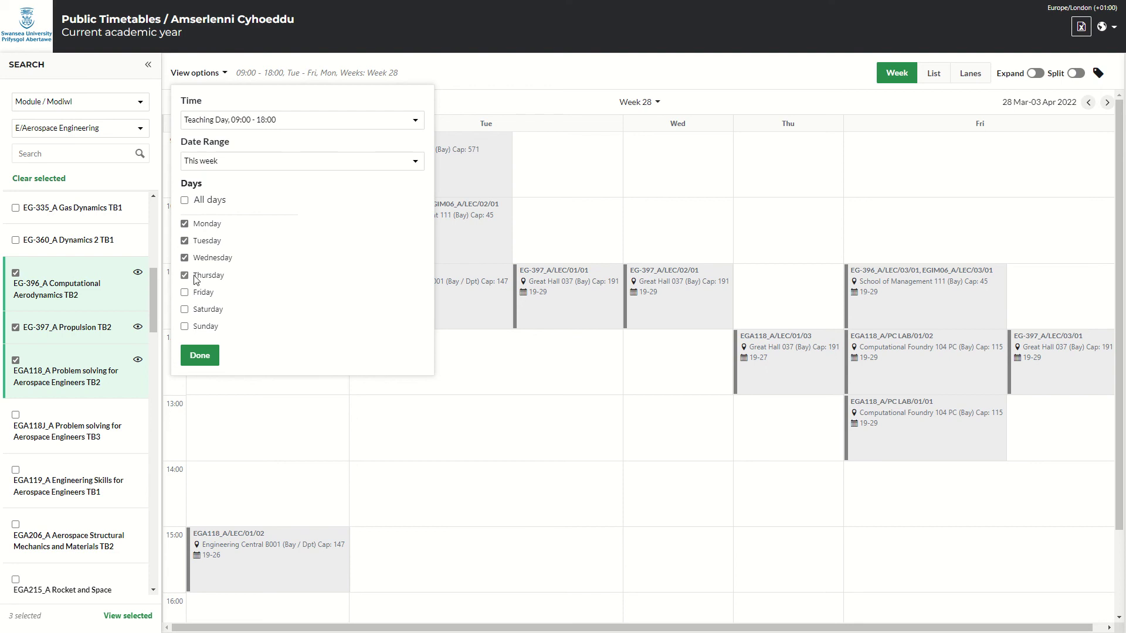
{"action": "left_click", "coordinate": [197, 255]}
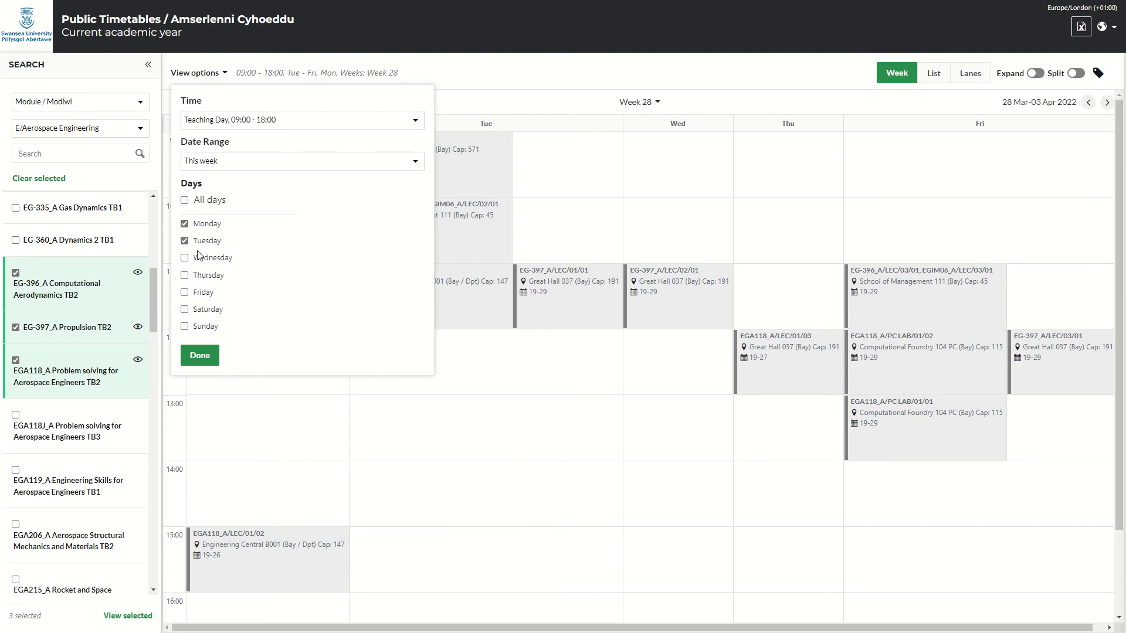
{"action": "left_click", "coordinate": [211, 357]}
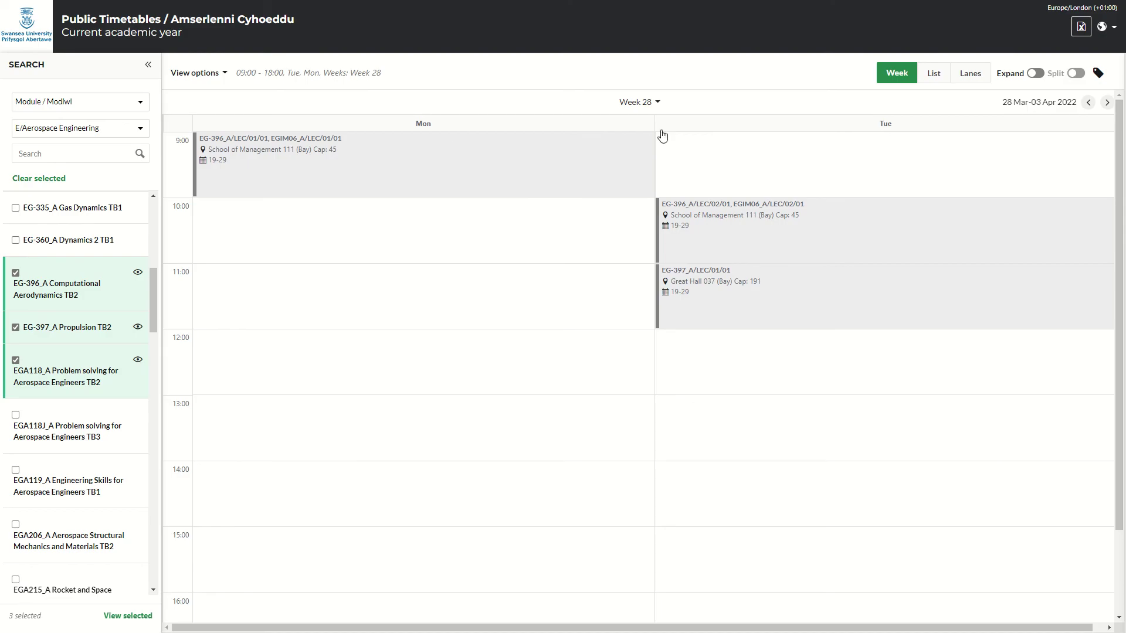
Advance the calendar to Week 29 (04–10 Apr 2022), leaving the week list unchanged
{"action": "left_click", "coordinate": [1107, 104]}
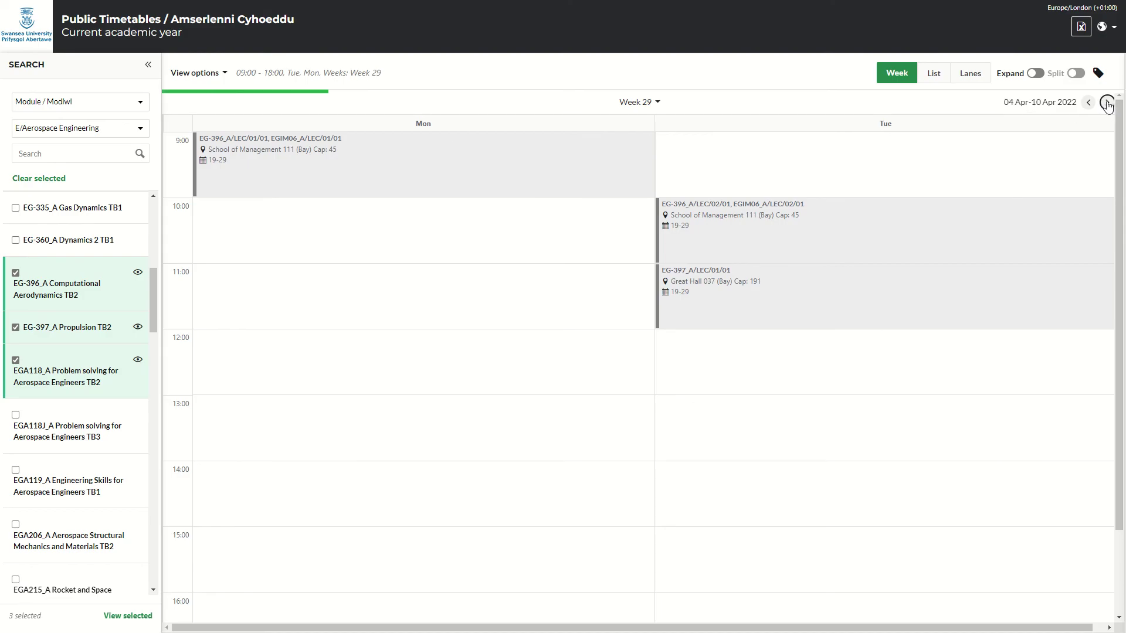
{"action": "left_click", "coordinate": [645, 105]}
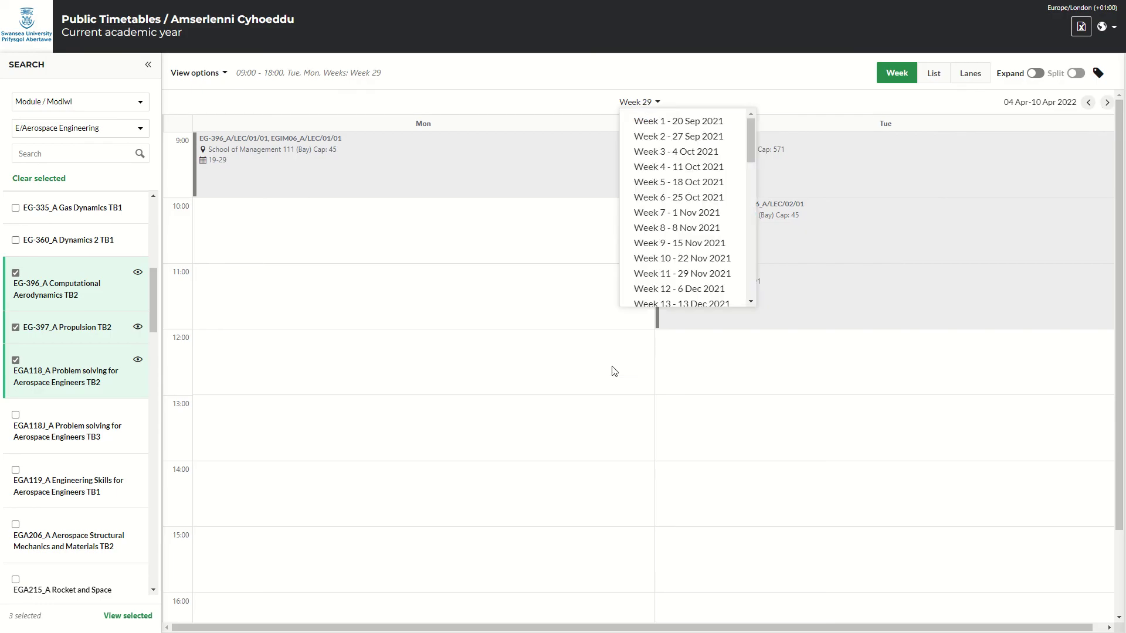
{"action": "scroll", "coordinate": [690, 225], "scroll_direction": "down", "scroll_amount": 5}
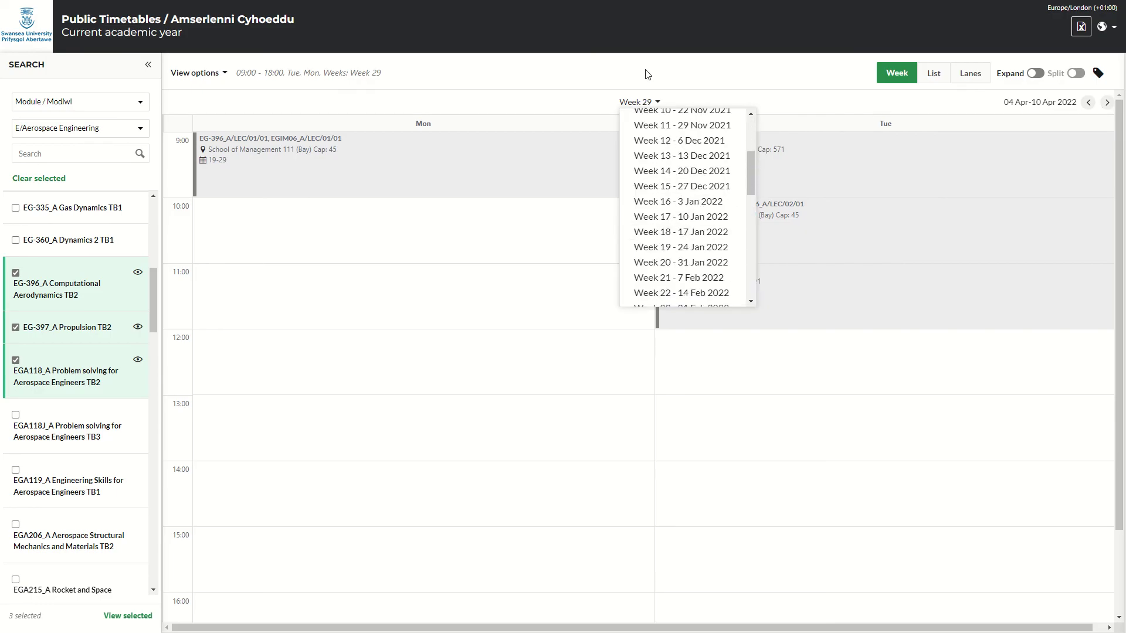
{"action": "left_click", "coordinate": [627, 73]}
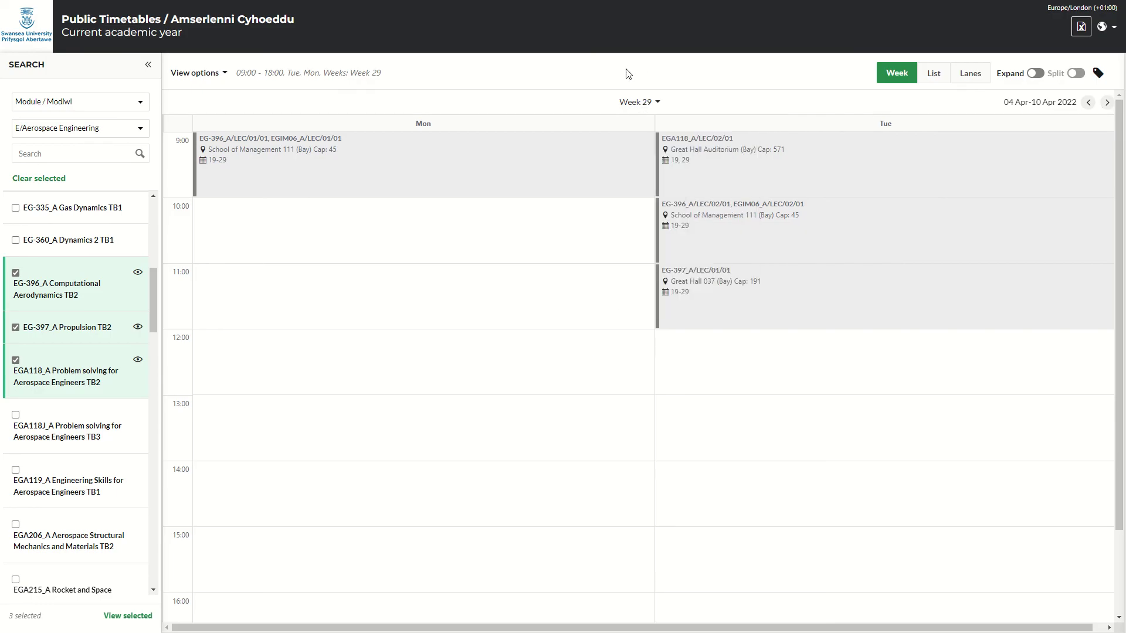
Clear the modules and show the Location / Lleoliad timetable for Computational Foundry 002
{"action": "left_click", "coordinate": [55, 182]}
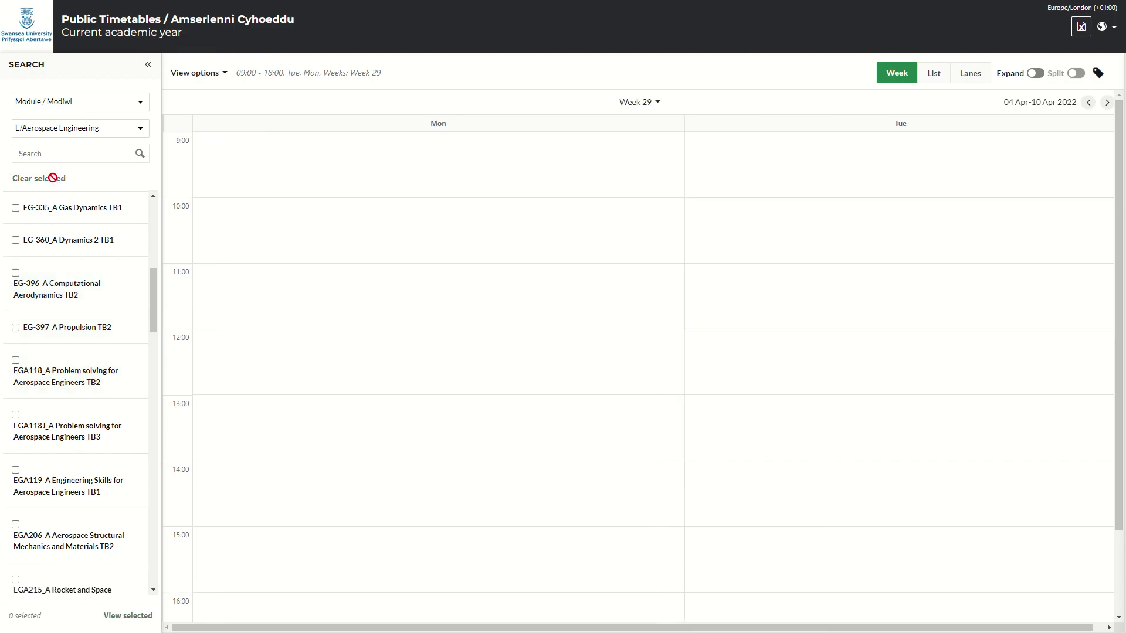
{"action": "left_click", "coordinate": [79, 103]}
{"action": "left_click", "coordinate": [66, 139]}
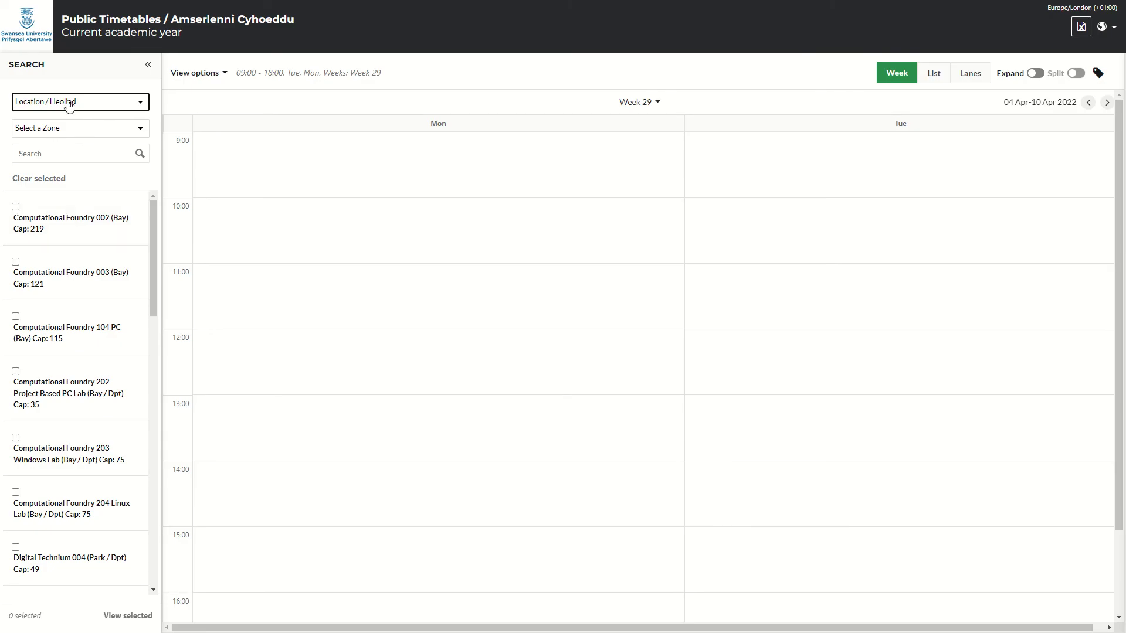
{"action": "left_click", "coordinate": [16, 207]}
{"action": "left_click", "coordinate": [16, 207]}
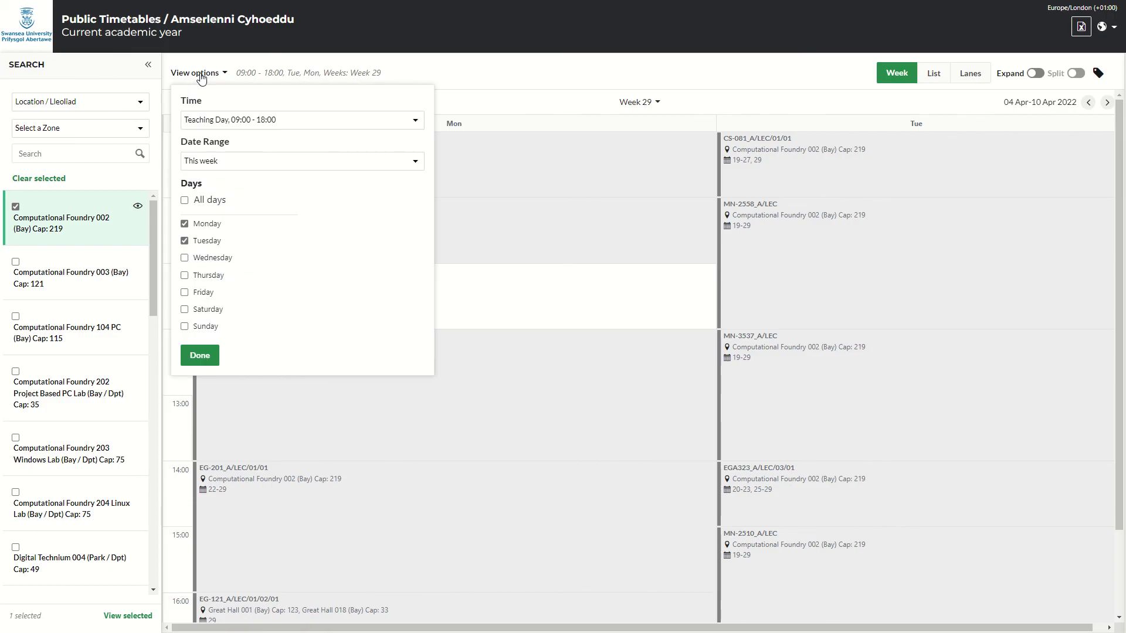
{"action": "left_click", "coordinate": [201, 75]}
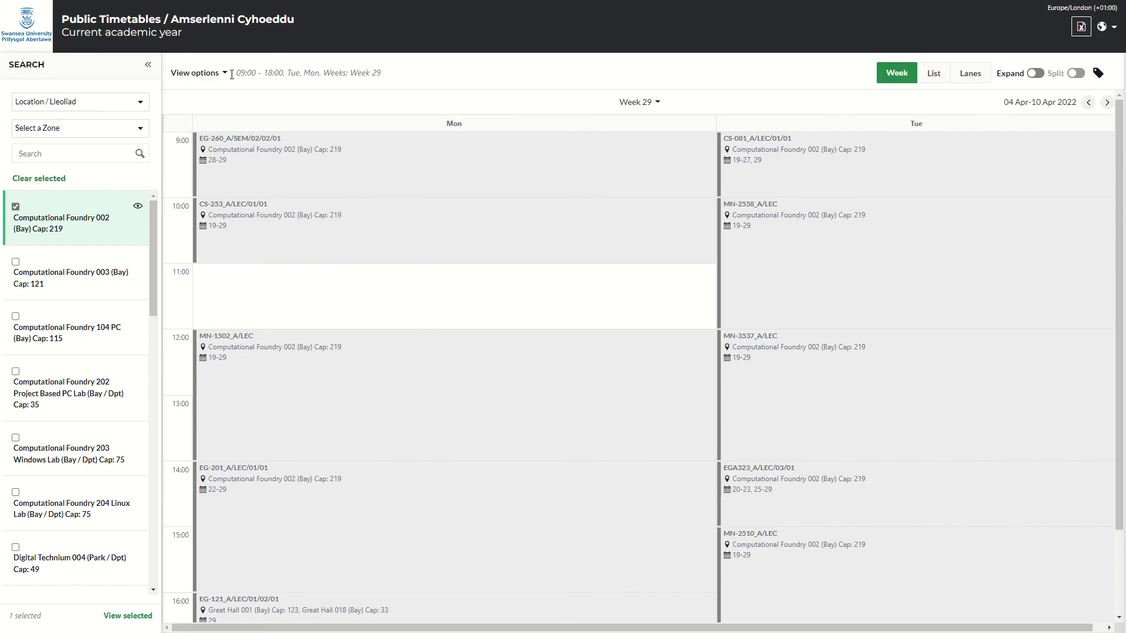
Clear the room, pick zone Park/FULTON HOUSE and tick Fulton House Lecture Room A
{"action": "left_click", "coordinate": [32, 177]}
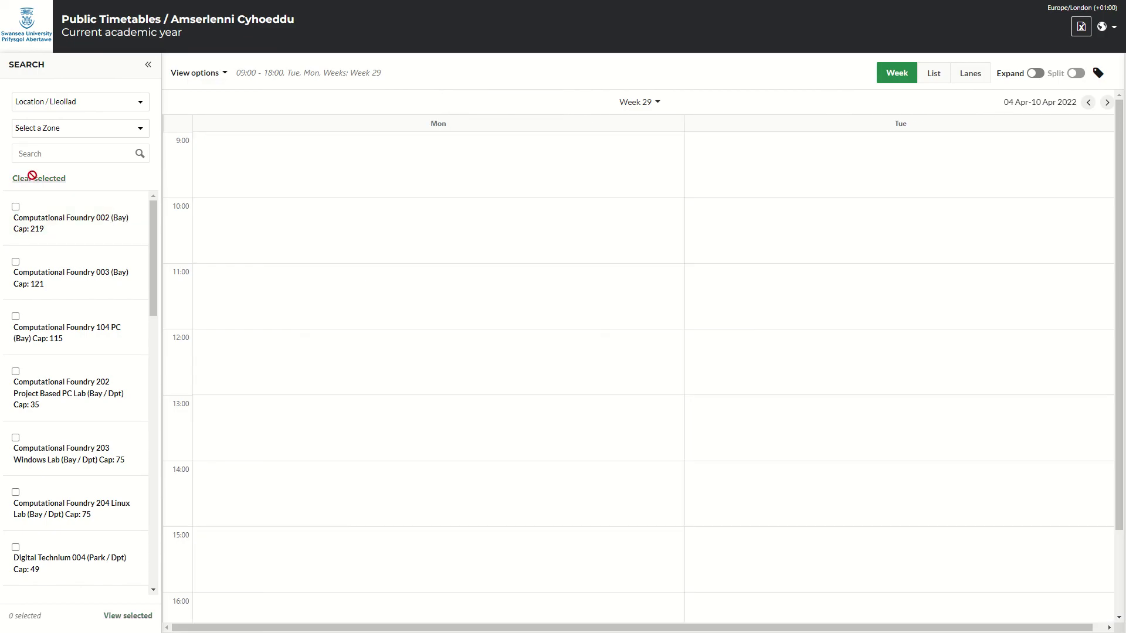
{"action": "left_click", "coordinate": [57, 132]}
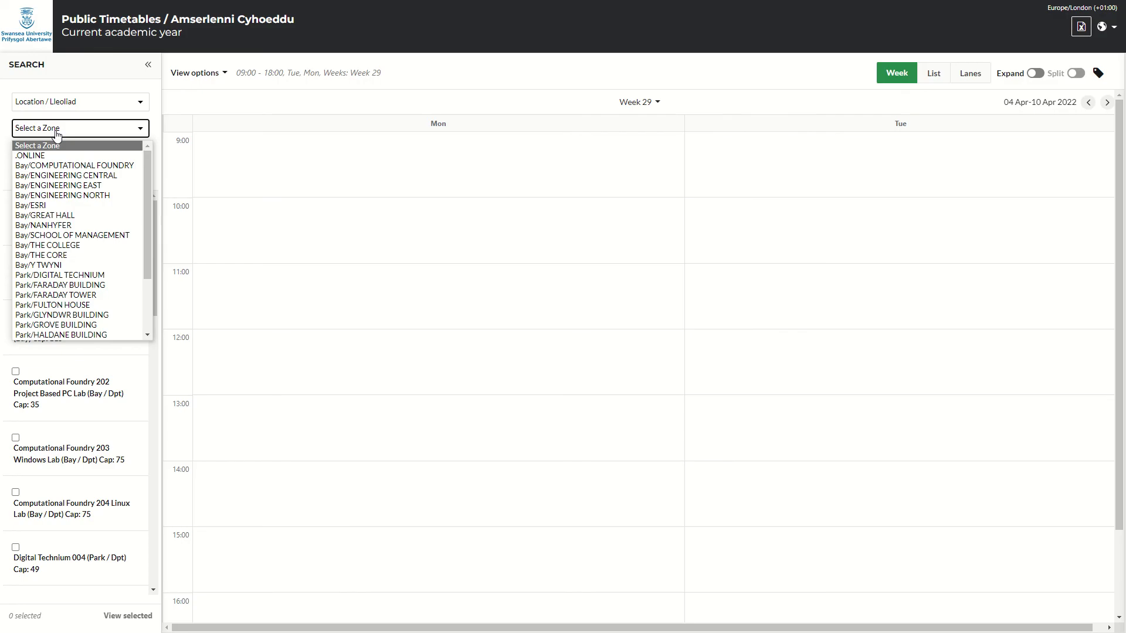
{"action": "left_click", "coordinate": [53, 306]}
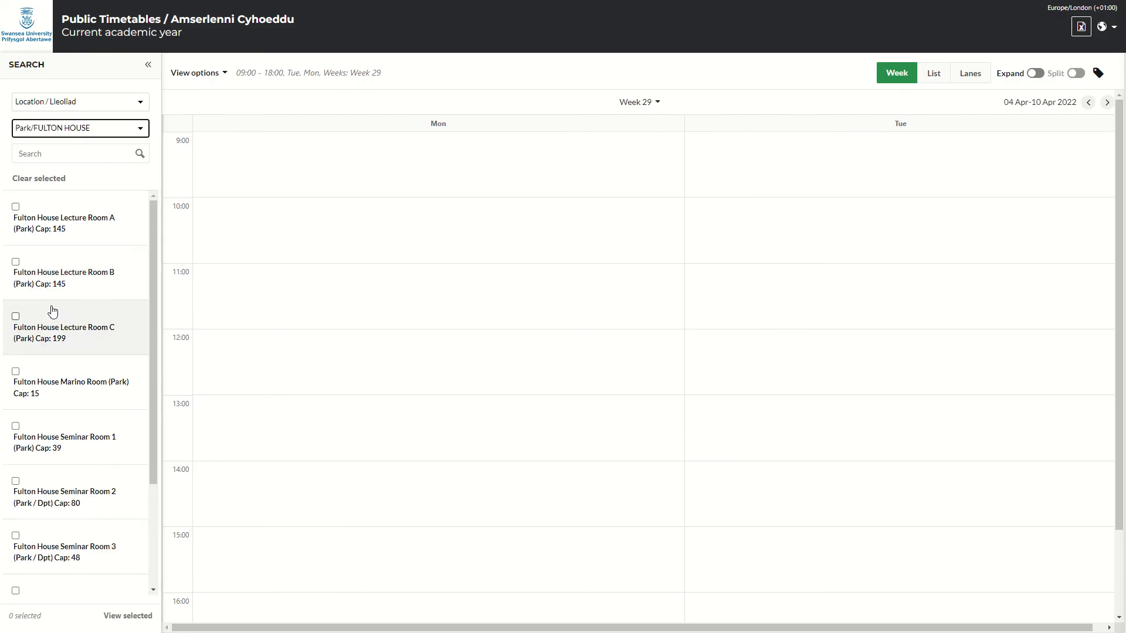
{"action": "left_click", "coordinate": [17, 208]}
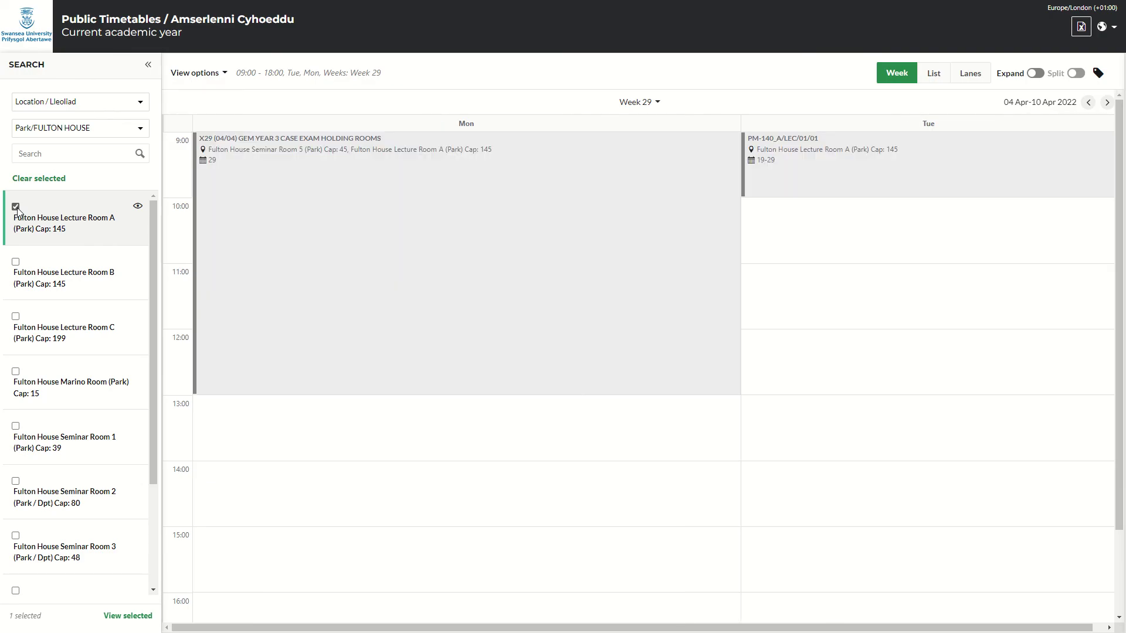
{"action": "left_click", "coordinate": [63, 103]}
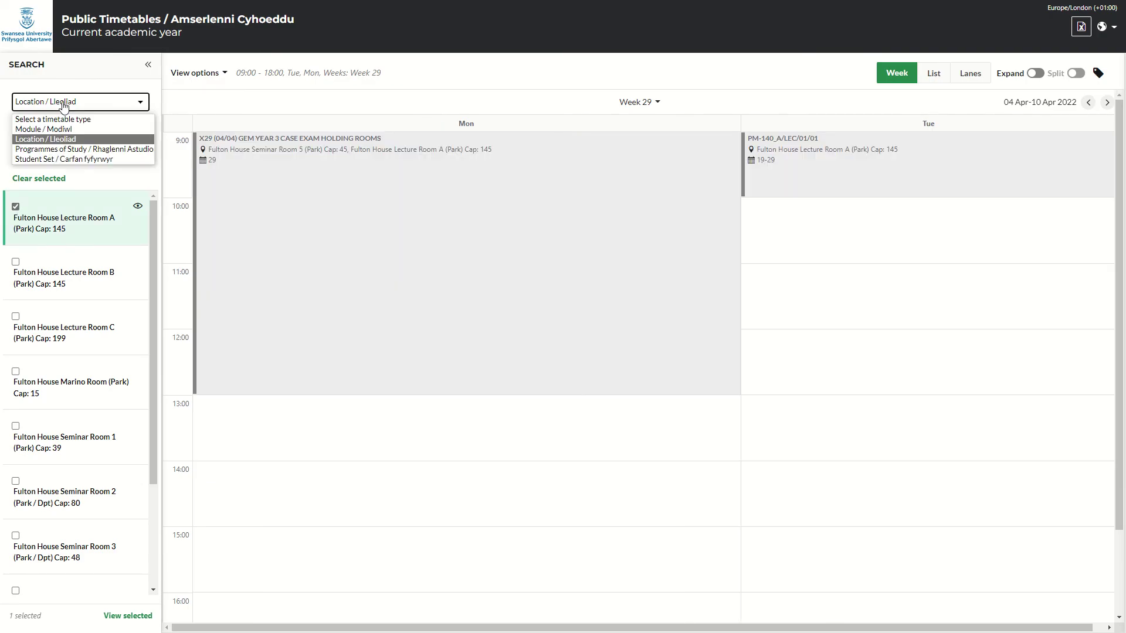
Under Programmes of Study, E/Aerospace Engineering, tick the Aerospace Engineering Fnd Yr Level 0 programme
{"action": "left_click", "coordinate": [60, 149]}
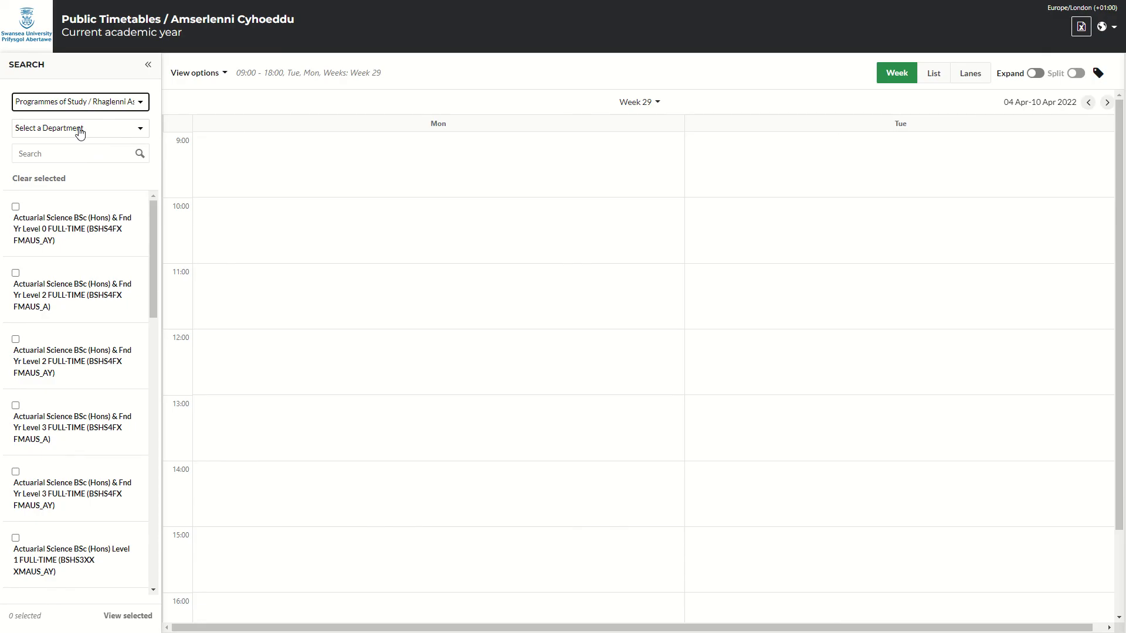
{"action": "left_click", "coordinate": [80, 134]}
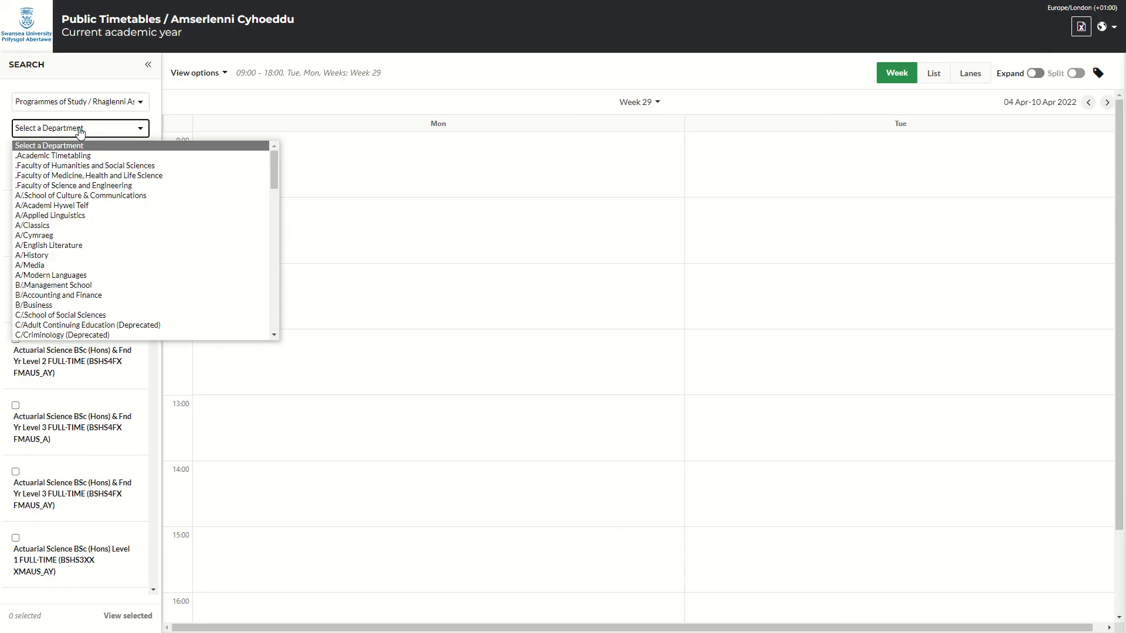
{"action": "scroll", "coordinate": [88, 229], "scroll_direction": "down", "scroll_amount": 3}
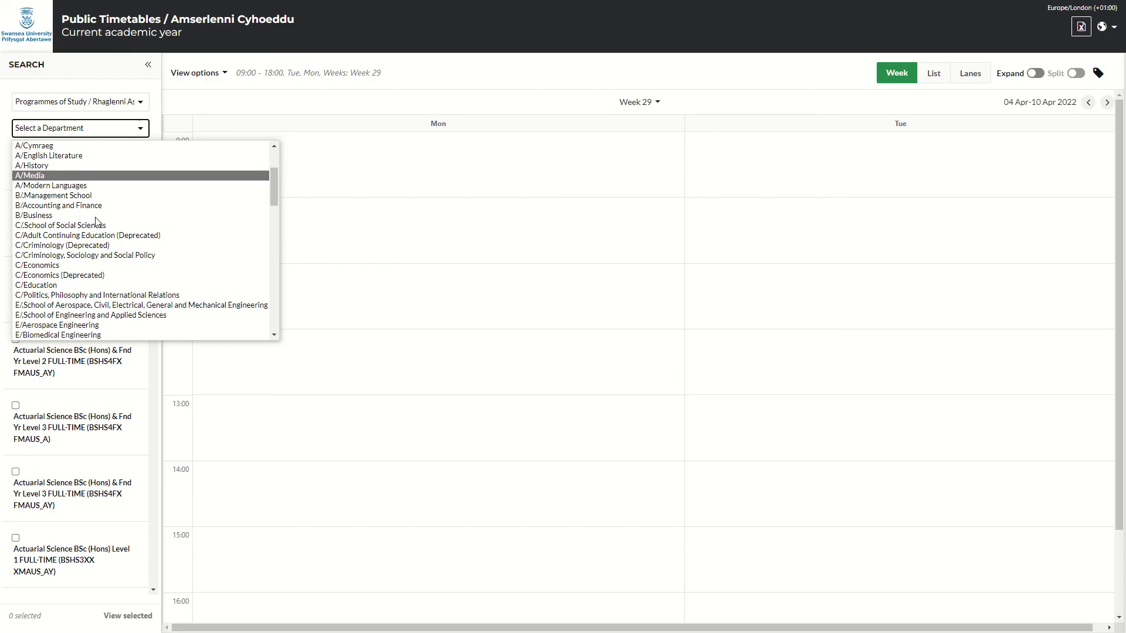
{"action": "left_click", "coordinate": [83, 236]}
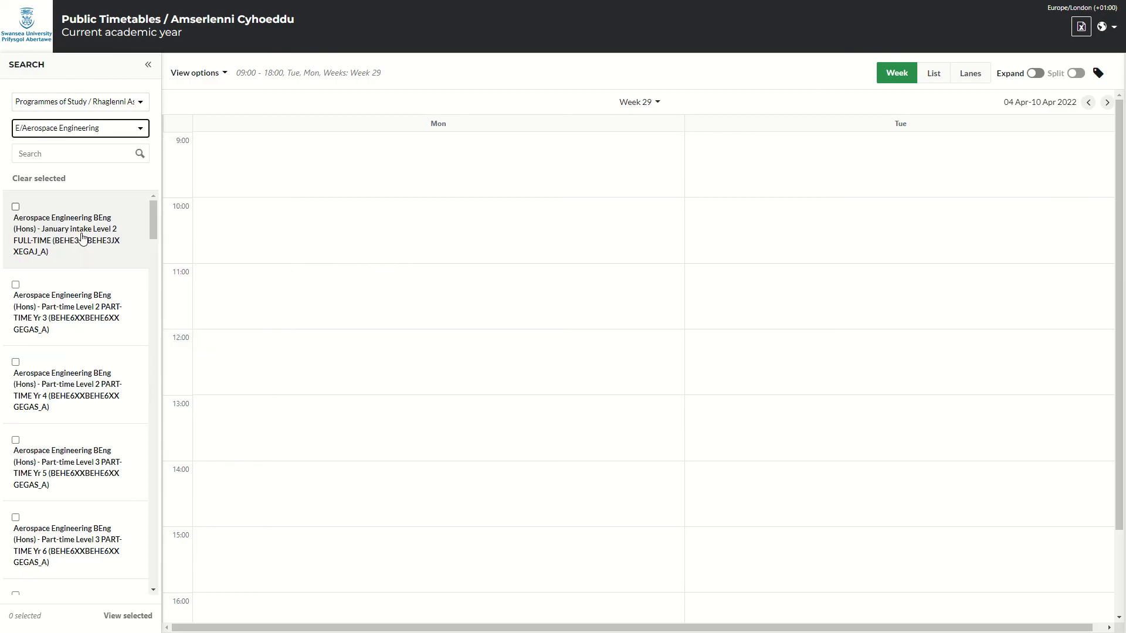
{"action": "scroll", "coordinate": [121, 298], "scroll_direction": "down", "scroll_amount": 3}
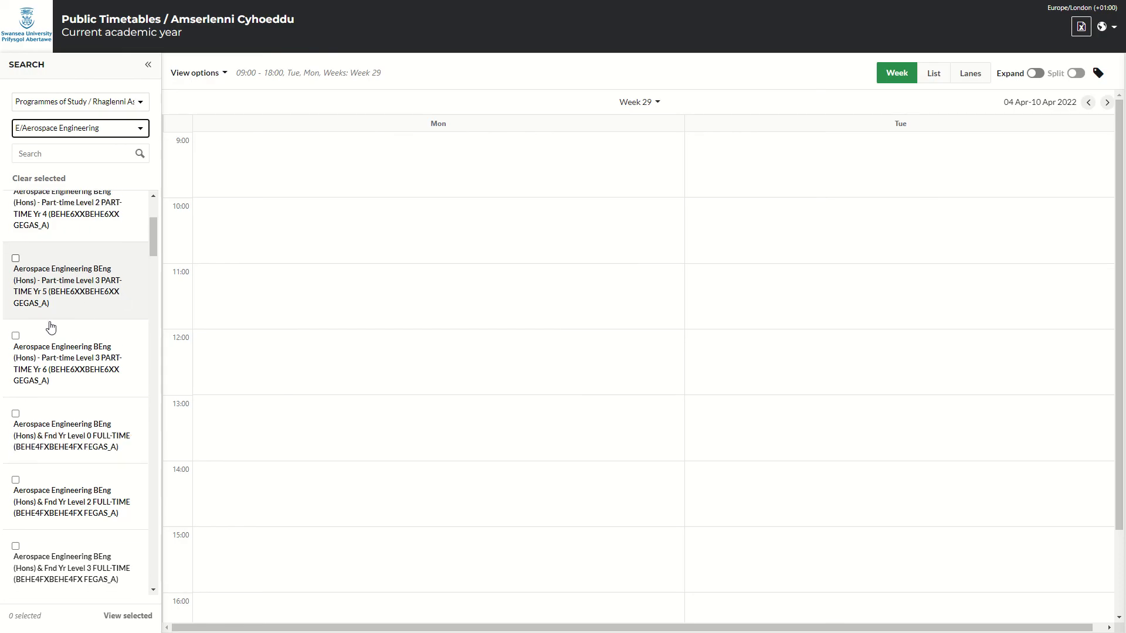
{"action": "scroll", "coordinate": [106, 291], "scroll_direction": "down", "scroll_amount": 1}
{"action": "left_click", "coordinate": [16, 353]}
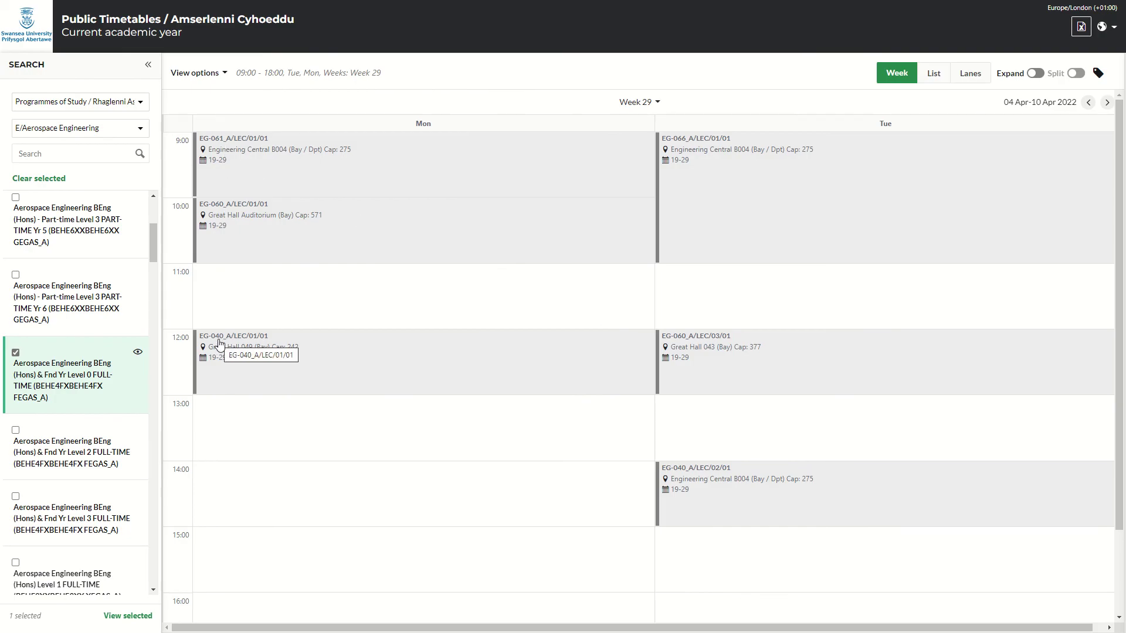
Try the List and Lanes layouts, then return to the Week grid
{"action": "left_click", "coordinate": [936, 74]}
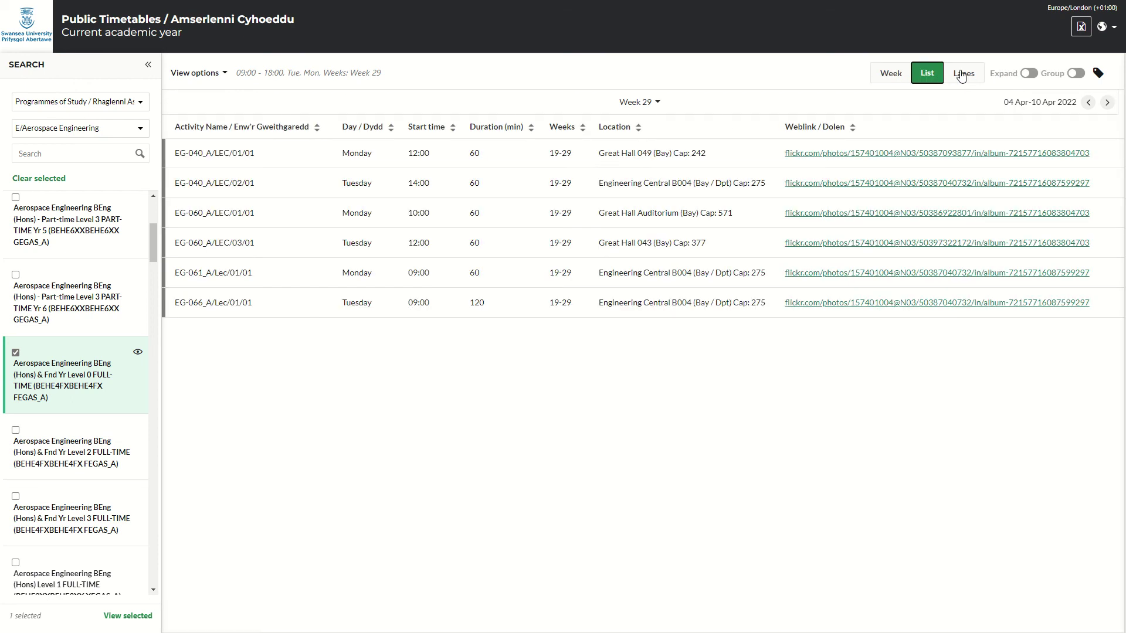
{"action": "left_click", "coordinate": [962, 75]}
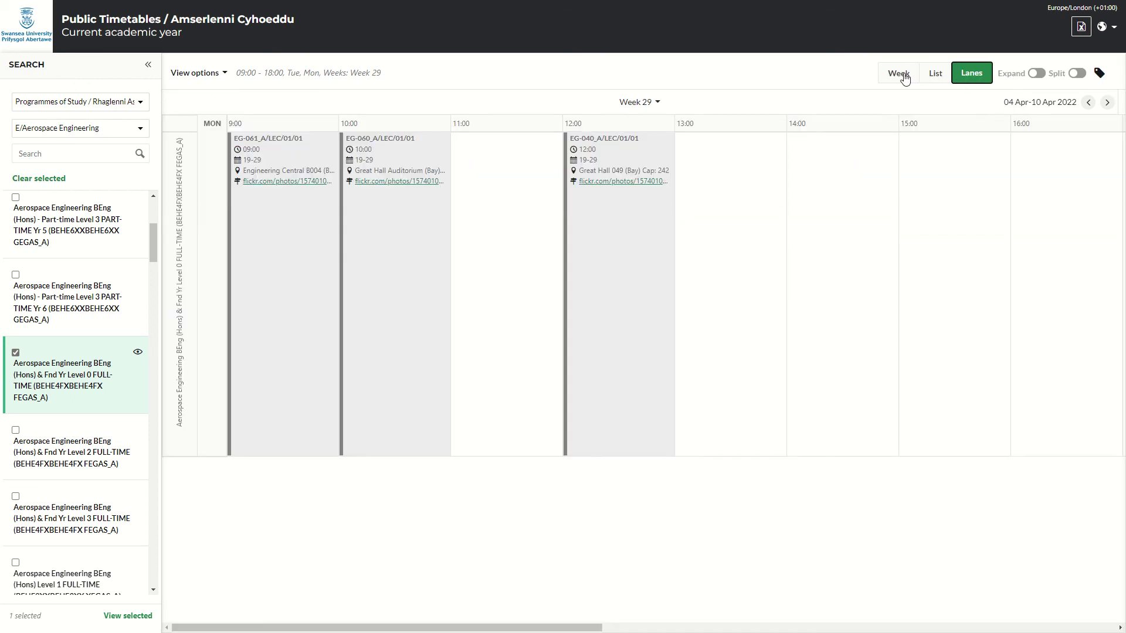
{"action": "left_click", "coordinate": [906, 78]}
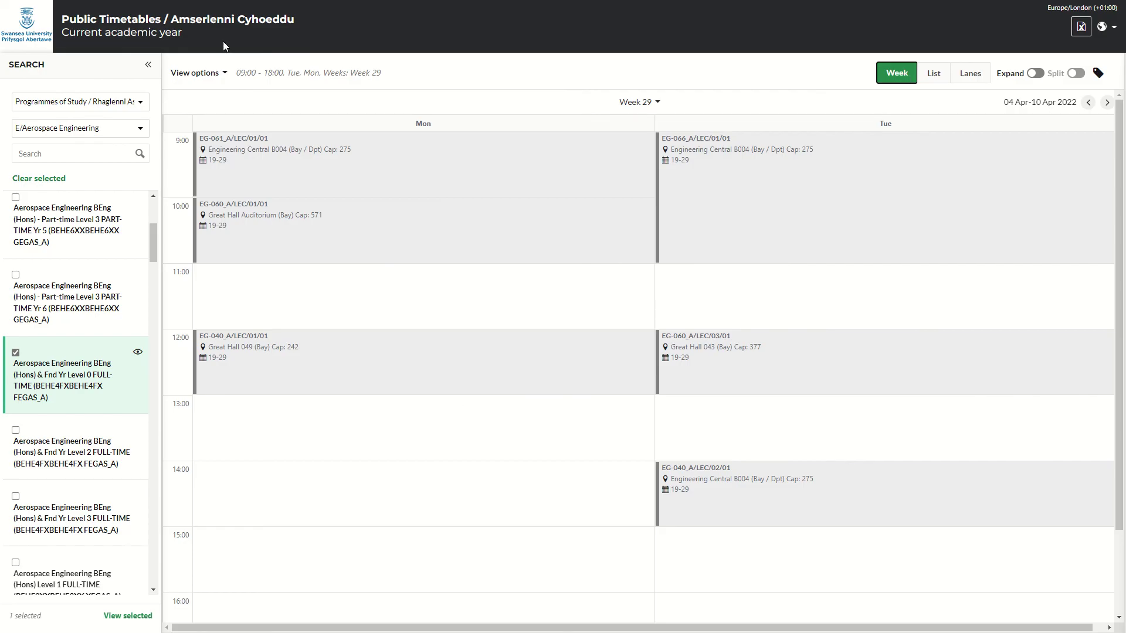
{"action": "left_click", "coordinate": [202, 74]}
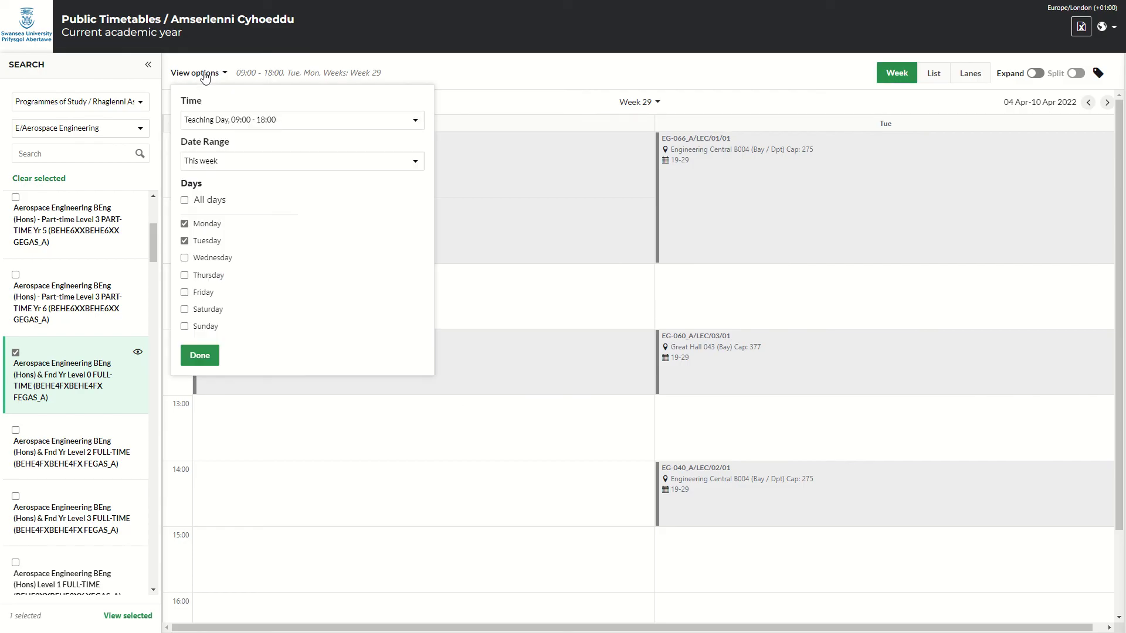
Set the date range to Semester 2 with all weeks, then export the timetable to Excel
{"action": "left_click", "coordinate": [212, 165]}
{"action": "left_click", "coordinate": [207, 213]}
{"action": "left_click", "coordinate": [204, 202]}
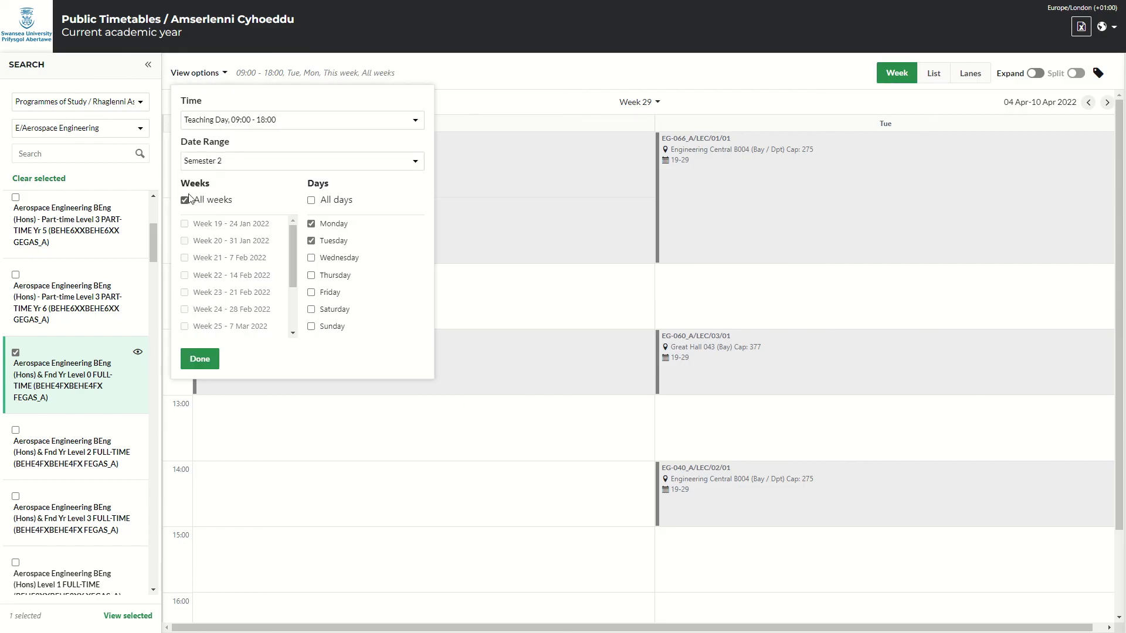
{"action": "left_click", "coordinate": [210, 359]}
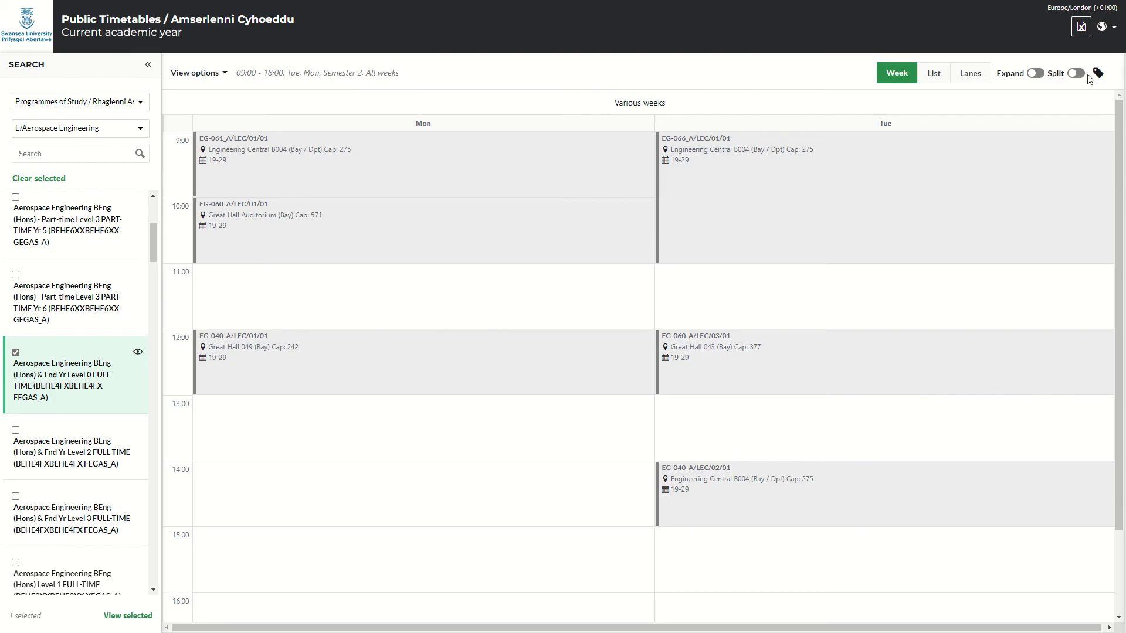
{"action": "left_click", "coordinate": [1082, 31]}
Check the event-type legend, then reset the timetable type to 'Select a timetable type'
{"action": "left_click", "coordinate": [1097, 75]}
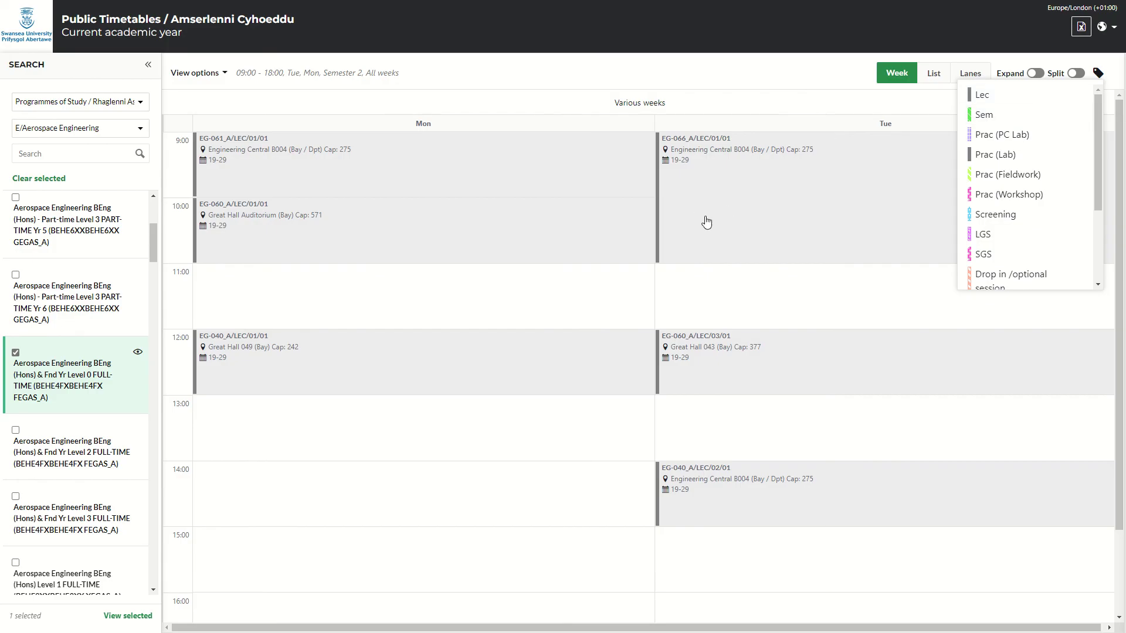
{"action": "left_click", "coordinate": [805, 69]}
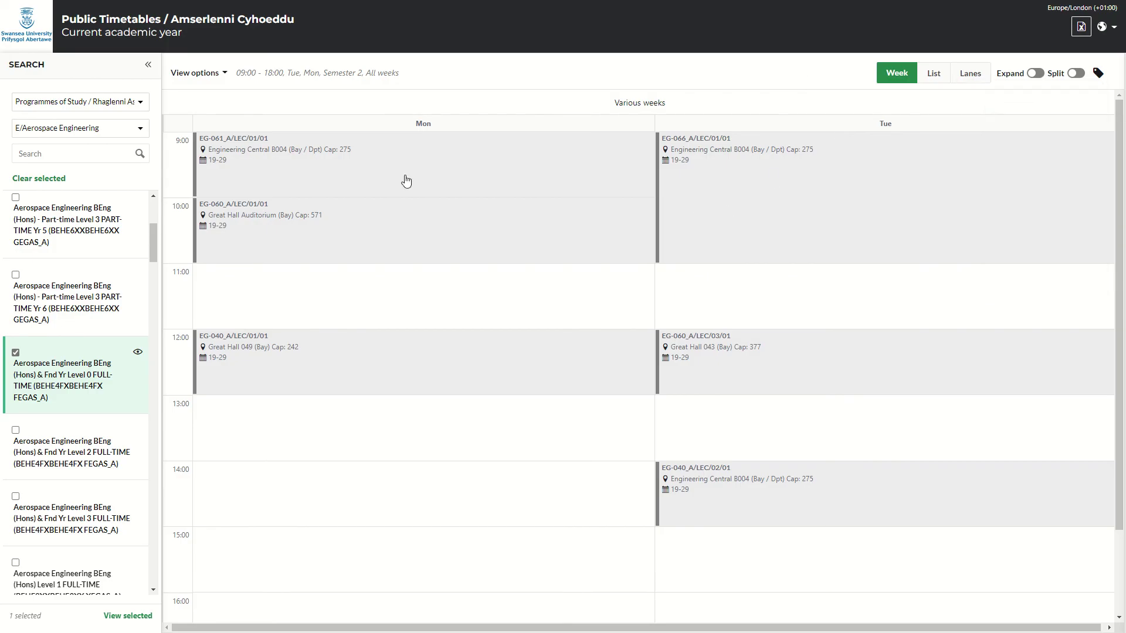
{"action": "left_click", "coordinate": [85, 103]}
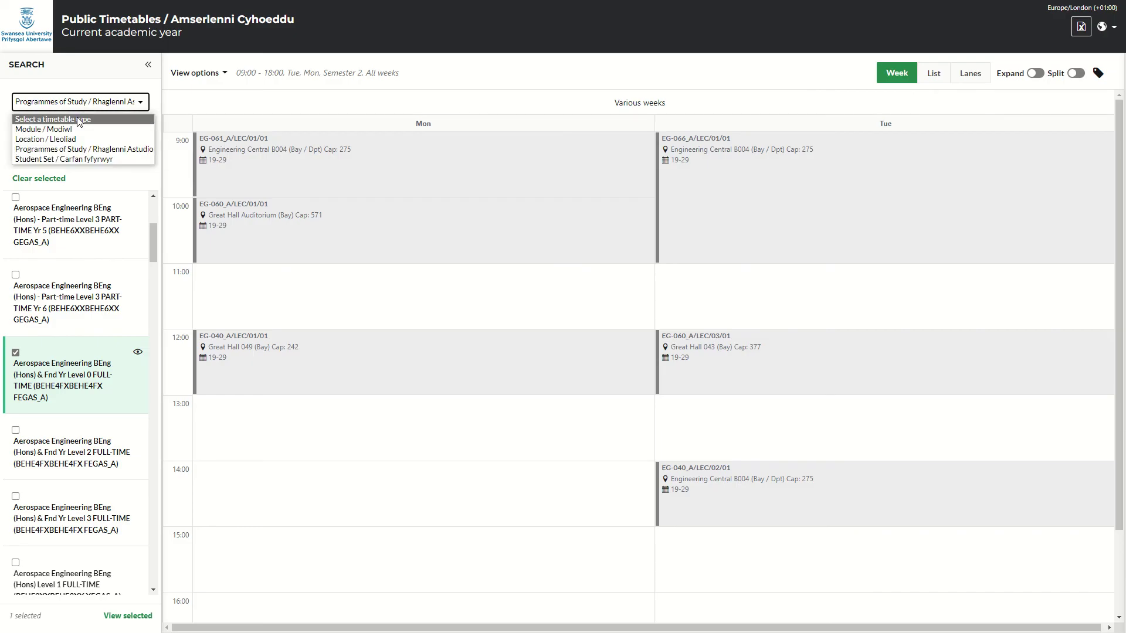
{"action": "left_click", "coordinate": [78, 121]}
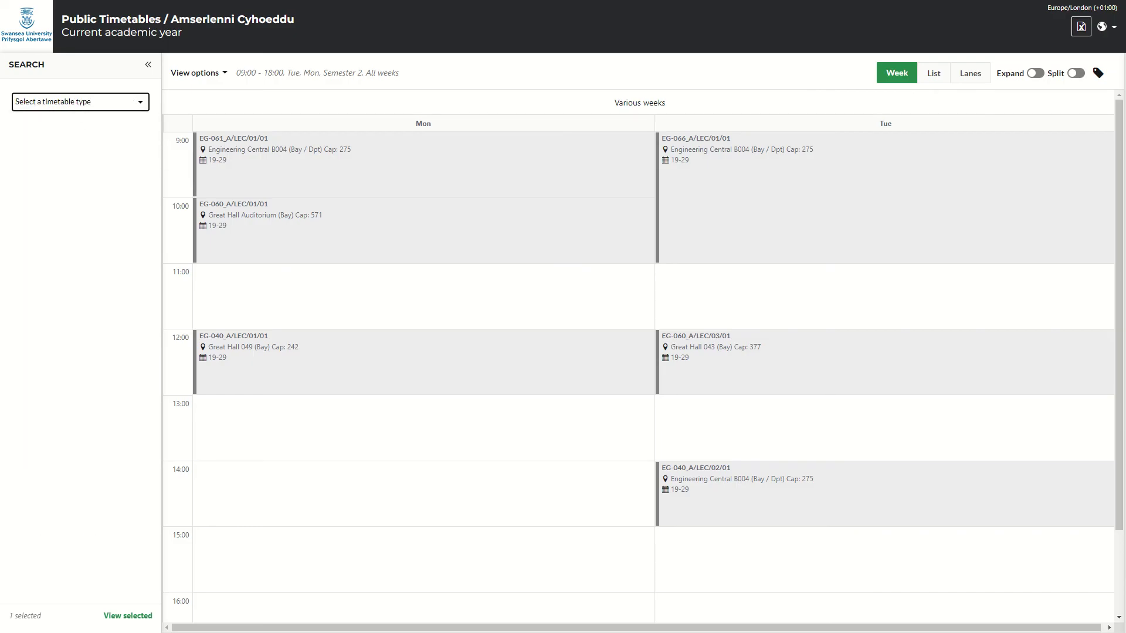